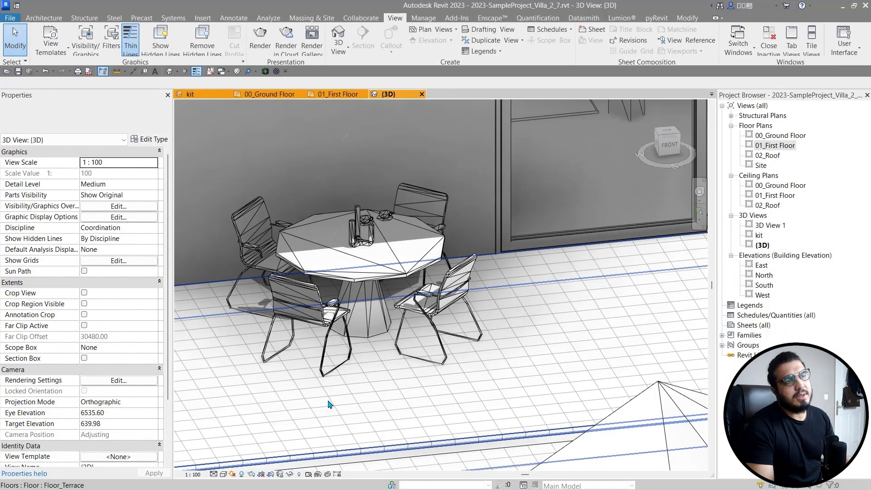
- Open the family of the outdoor chair beside the terrace's round table for editing
scroll(330, 404, "down", 6)
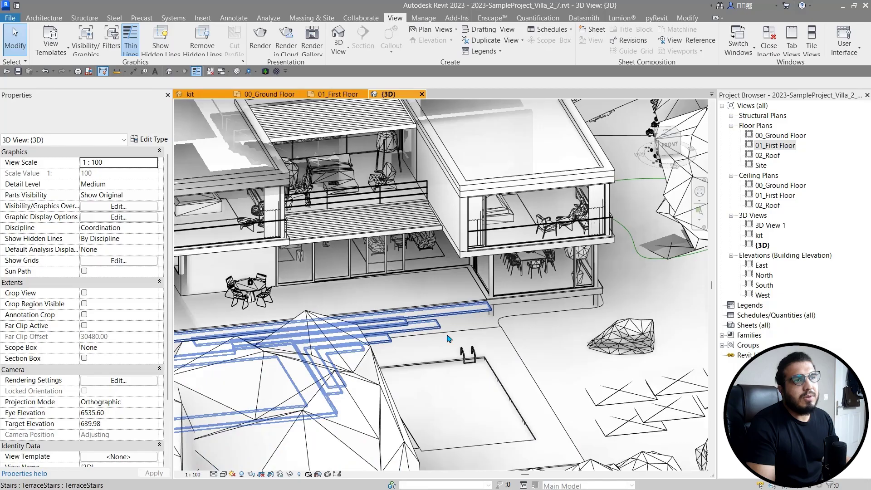
middle_click_drag(447, 335, 525, 415)
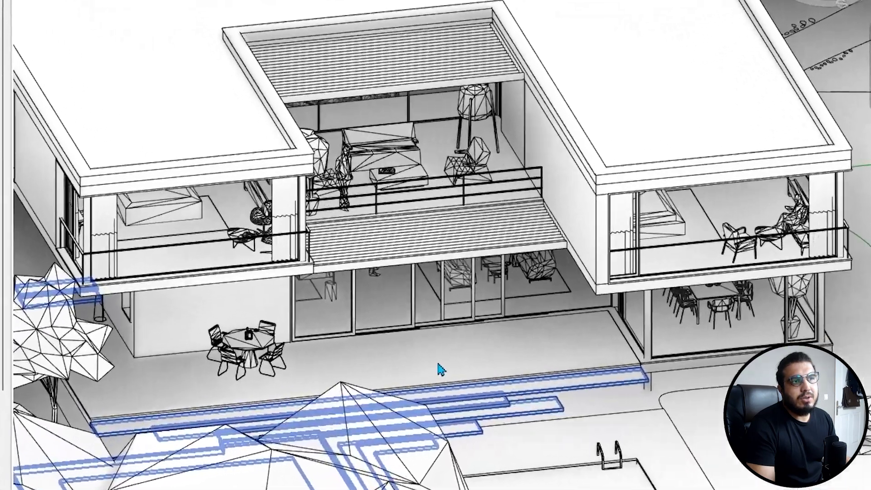
scroll(438, 383, "up", 4)
middle_click_drag(217, 351, 374, 350)
left_click(278, 340)
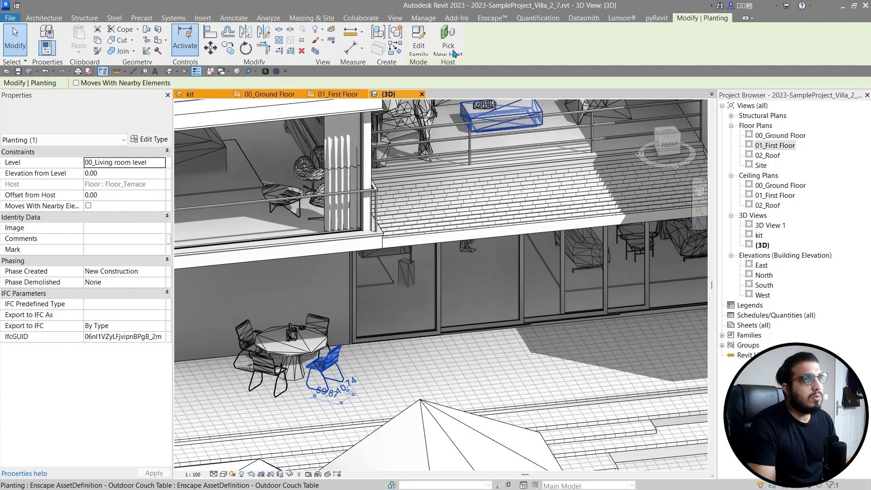
left_click(418, 46)
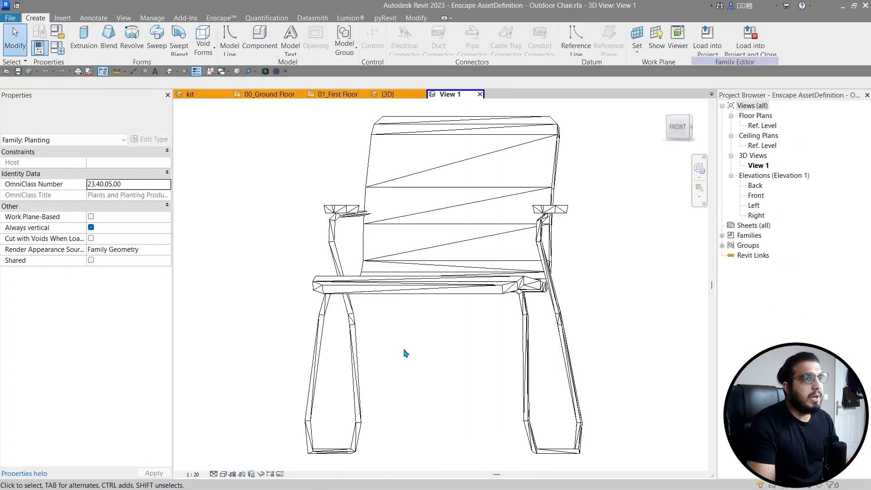
- Look over the outdoor chair family, close it without changes and return to the villa's 3D view
scroll(430, 384, "down", 3)
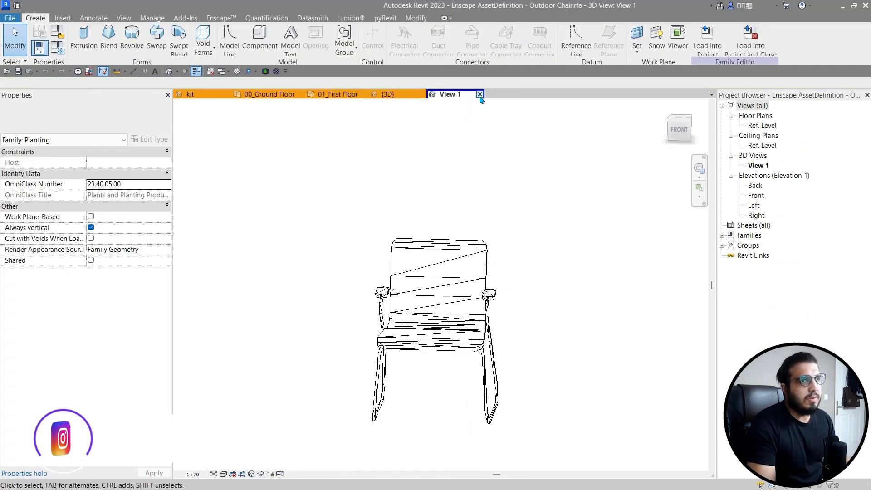
left_click(479, 95)
left_click(455, 256)
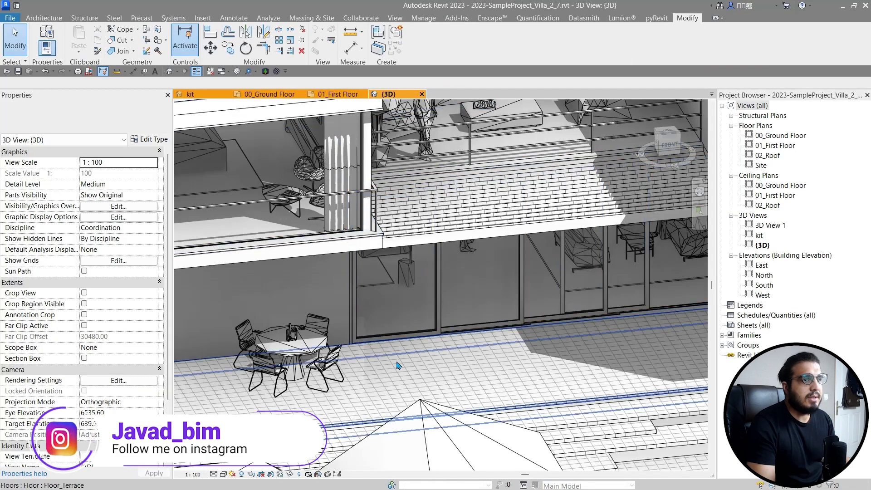
middle_click_drag(385, 381, 429, 372)
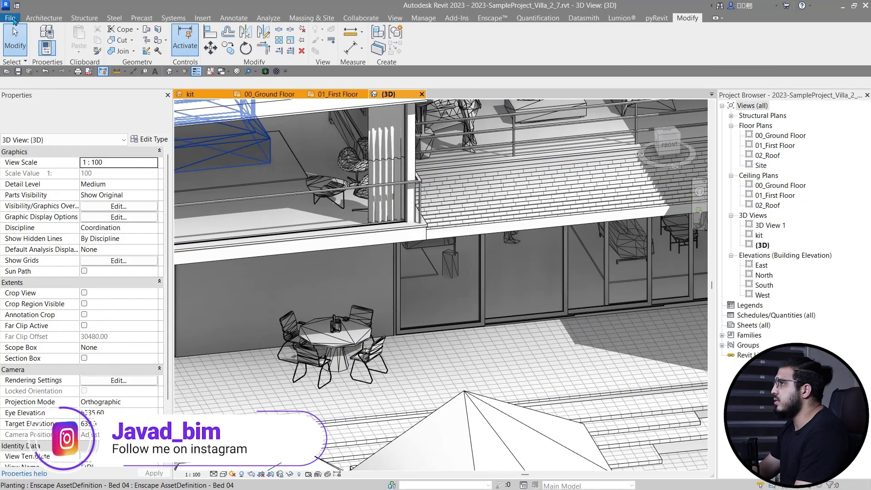
- Open the double-click behaviour customization within the user interface options
left_click(12, 18)
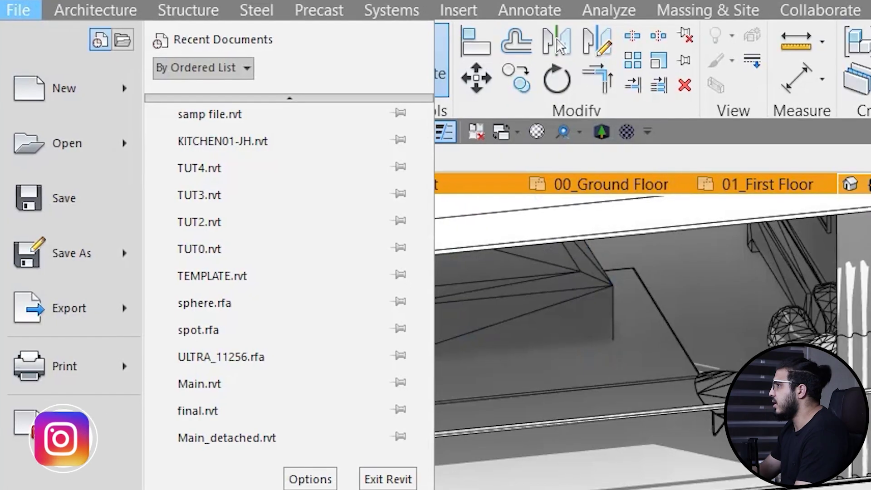
left_click(303, 479)
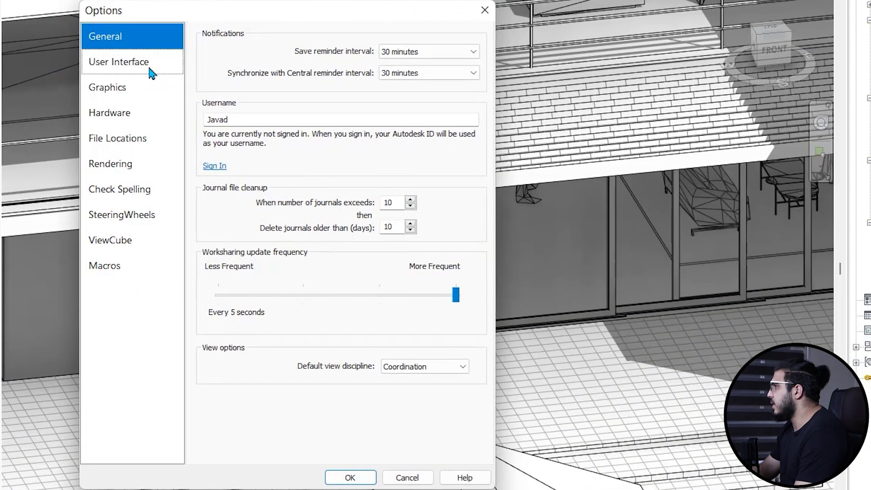
left_click(149, 63)
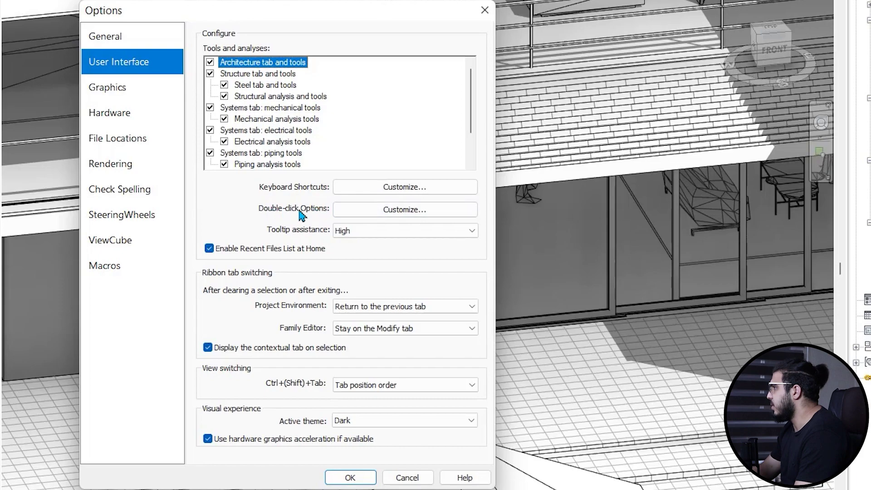
left_click(389, 211)
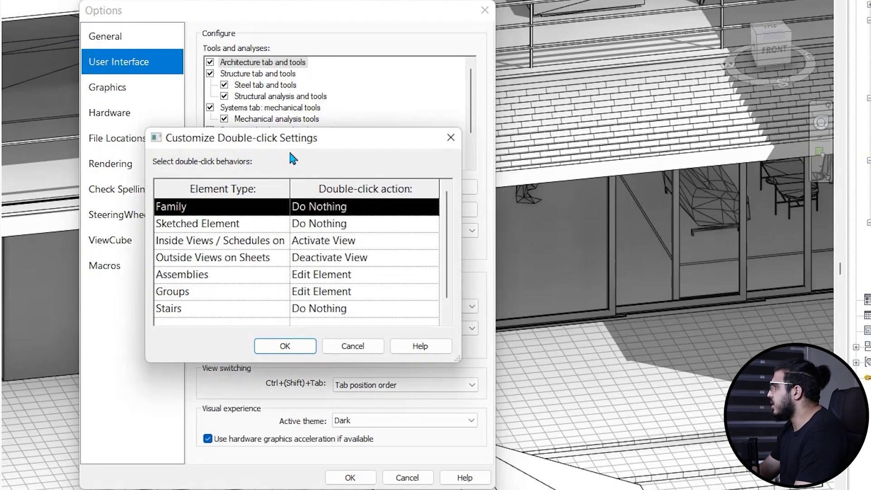
left_click_drag(289, 150, 178, 213)
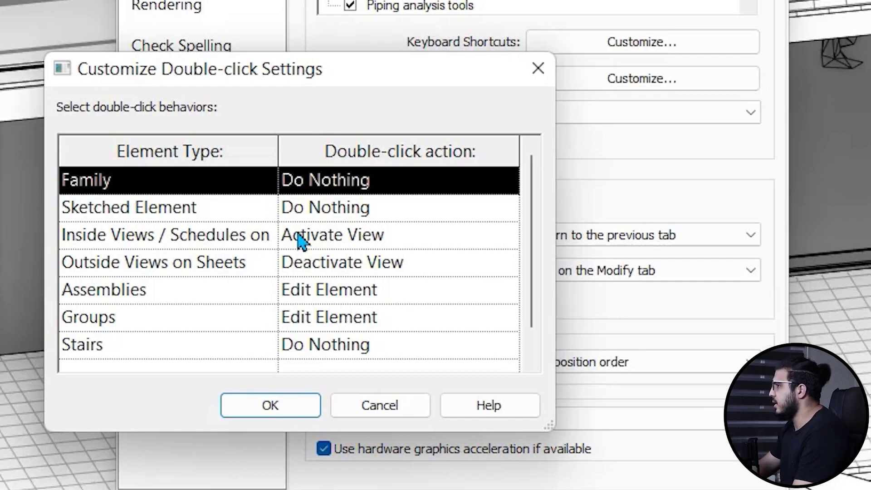
- Set the double-click action for the Family element type to Do Nothing and accept the options
left_click(502, 184)
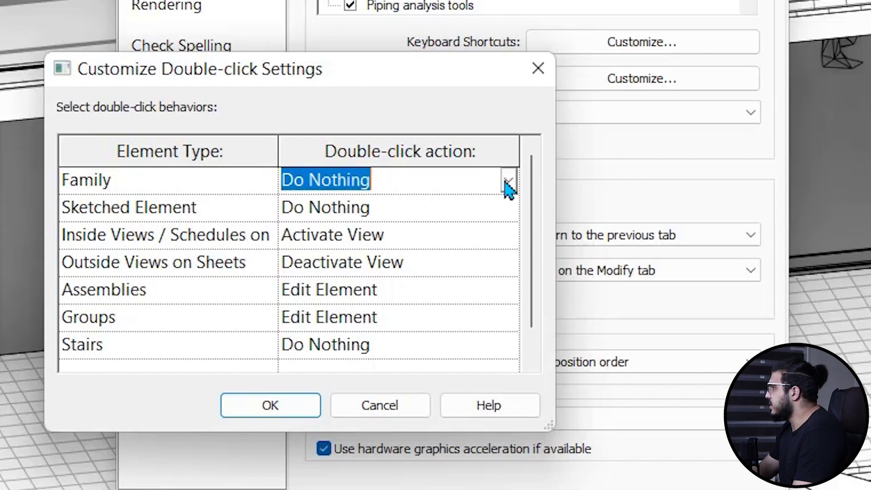
left_click(507, 180)
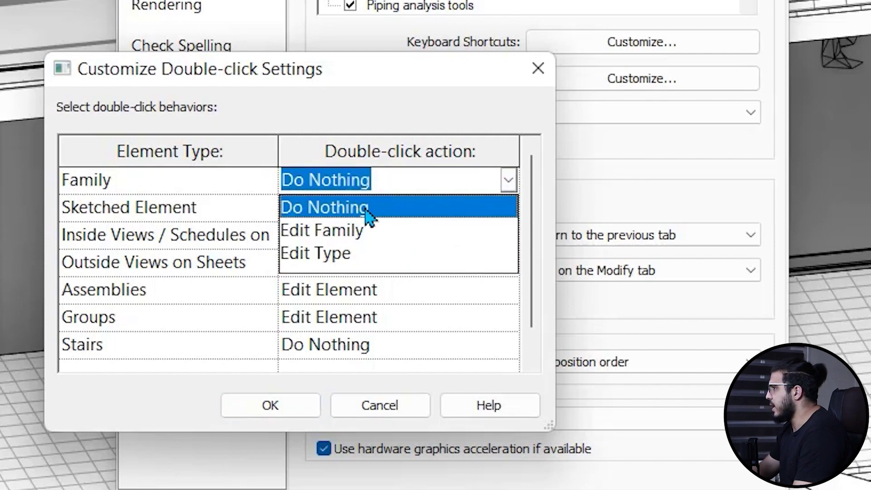
left_click(367, 210)
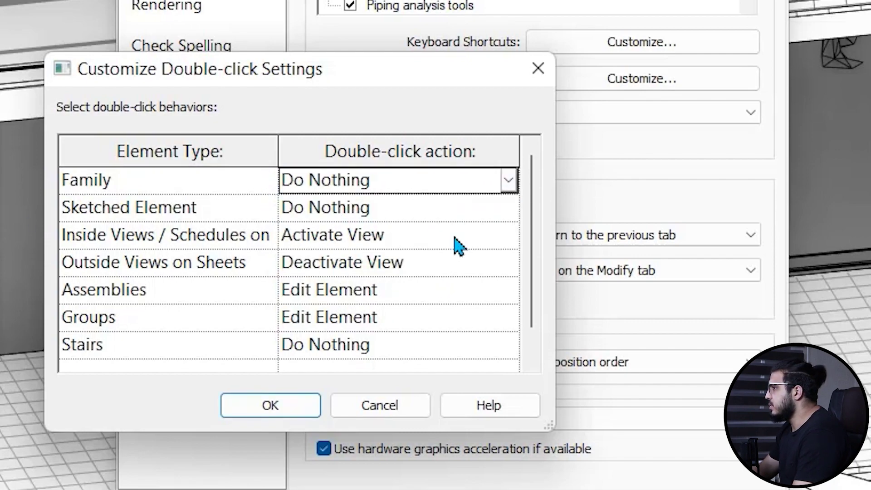
scroll(358, 258, "down", 1)
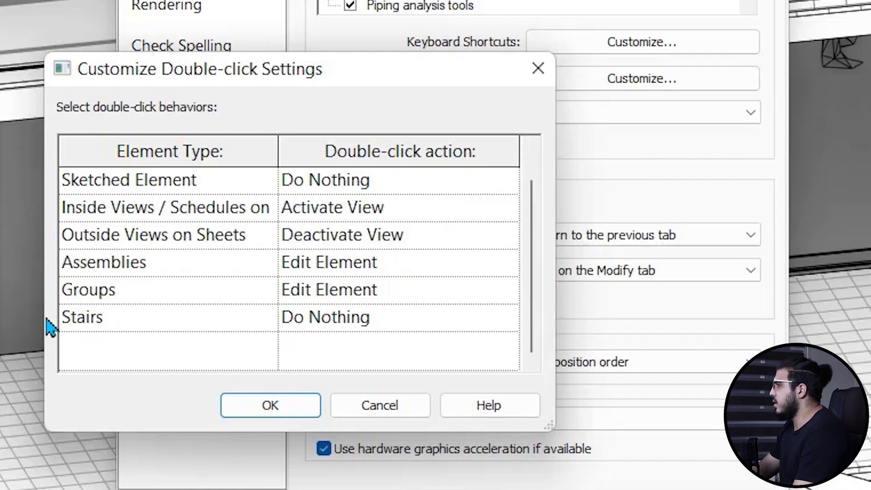
left_click(256, 415)
left_click(448, 449)
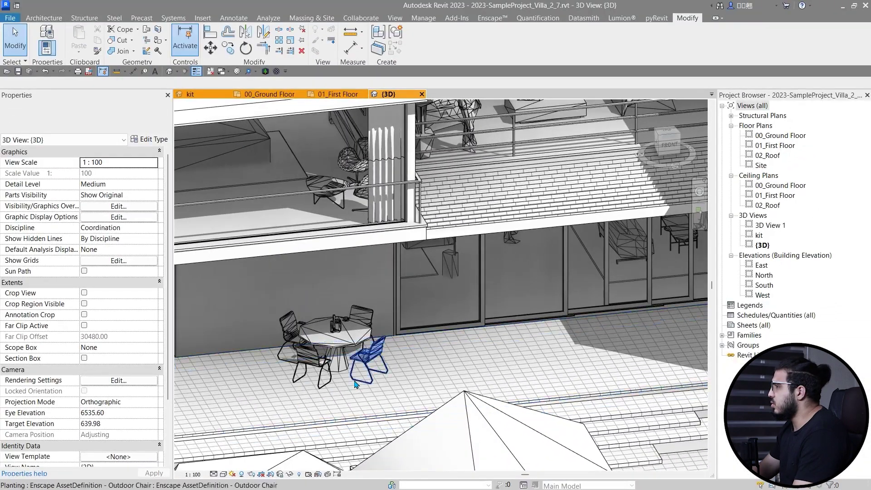
scroll(355, 385, "down", 4)
scroll(336, 357, "up", 4)
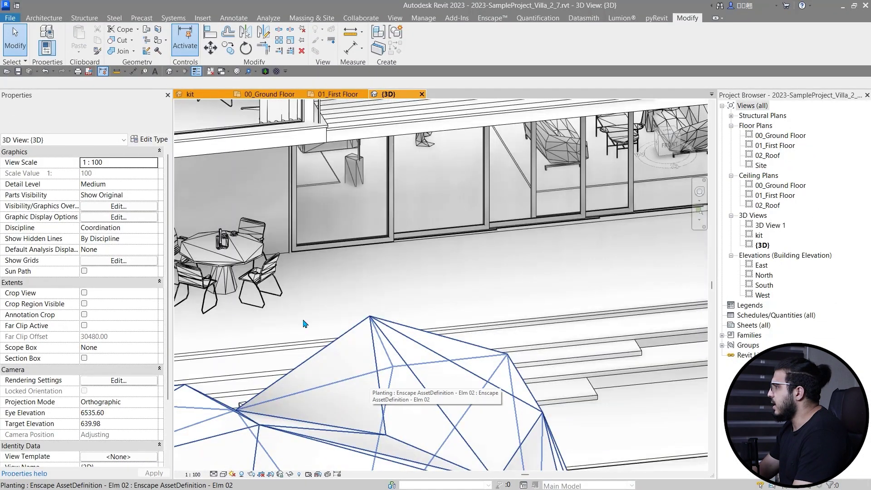
left_click(333, 335)
middle_click_drag(398, 392, 349, 372)
scroll(379, 382, "down", 2)
middle_click_drag(439, 375, 385, 378)
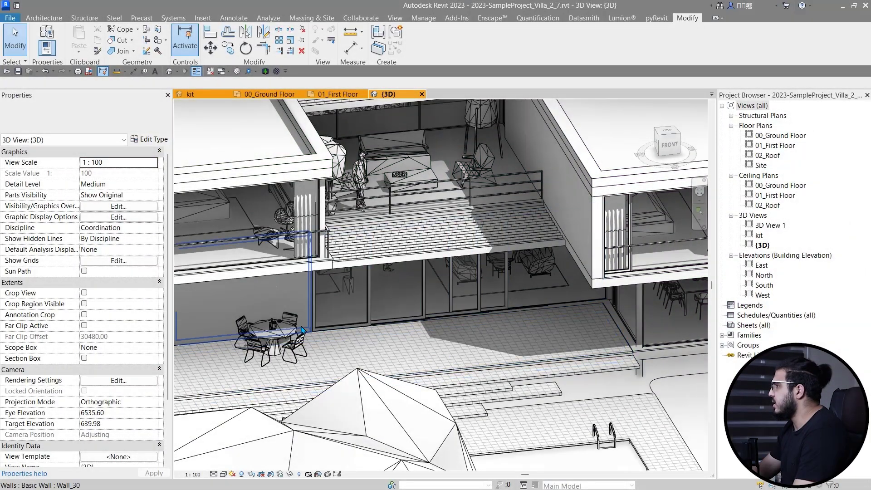
middle_click_drag(303, 330, 393, 332)
middle_click_drag(486, 392, 419, 391)
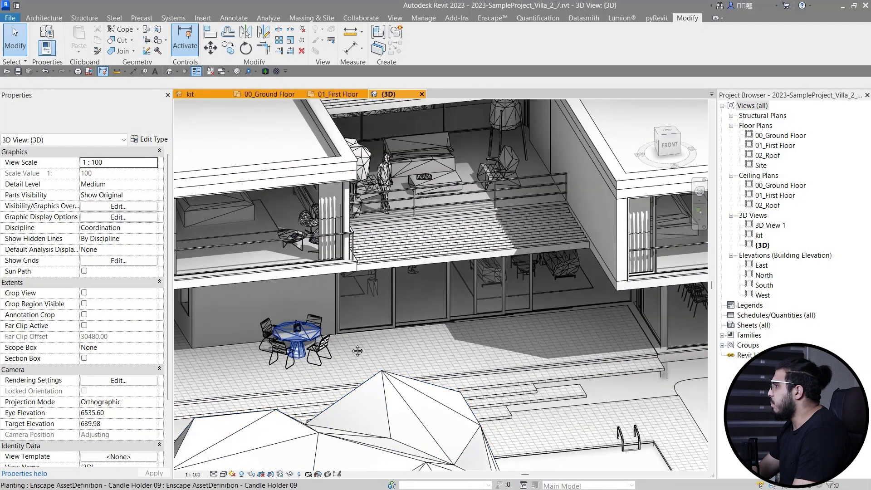
scroll(521, 397, "down", 4)
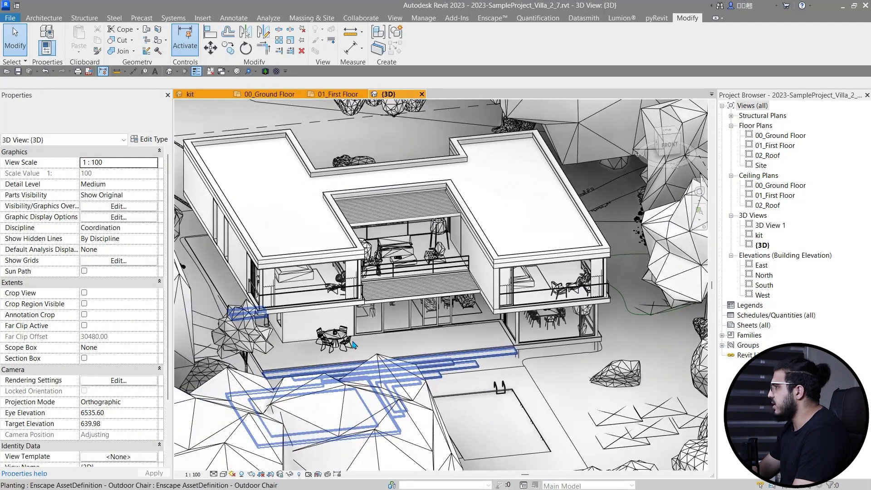
scroll(358, 347, "up", 8)
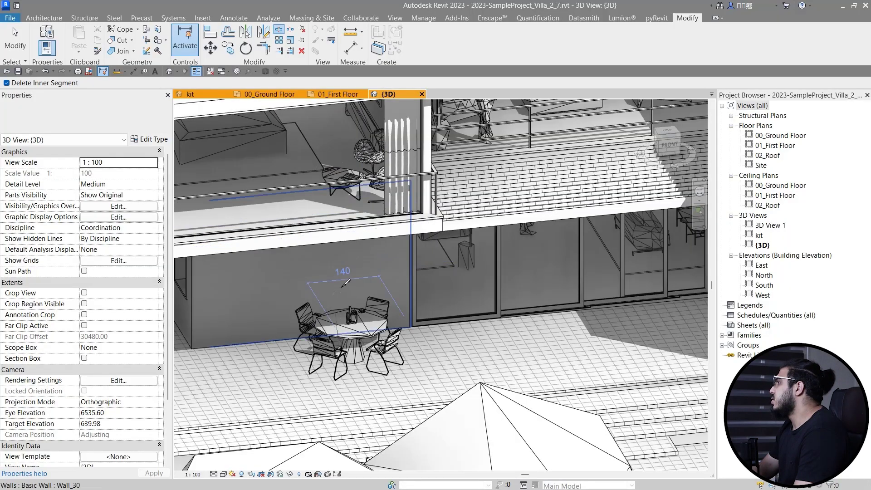
middle_click_drag(345, 283, 334, 303)
scroll(390, 361, "down", 1)
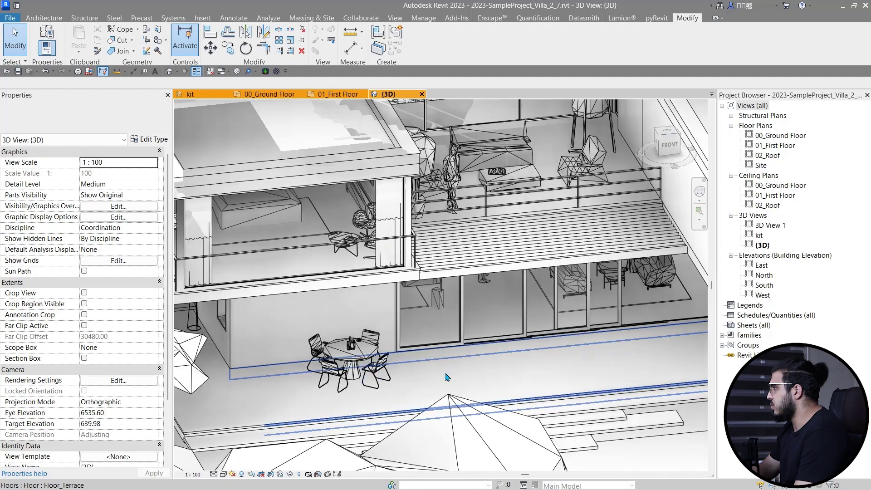
middle_click_drag(442, 380, 414, 357)
scroll(311, 316, "up", 1)
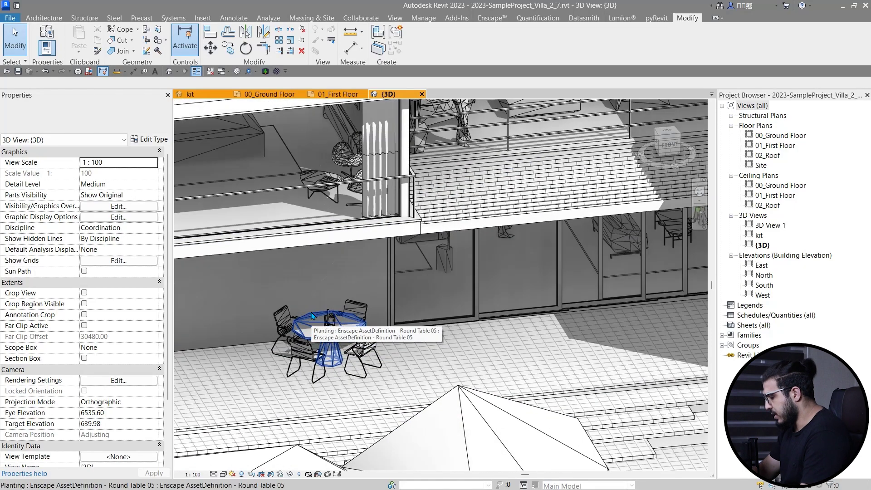
- Search the keyboard shortcut assignments for "spli" to look up the split commands, and close the list
key("k")
key("s")
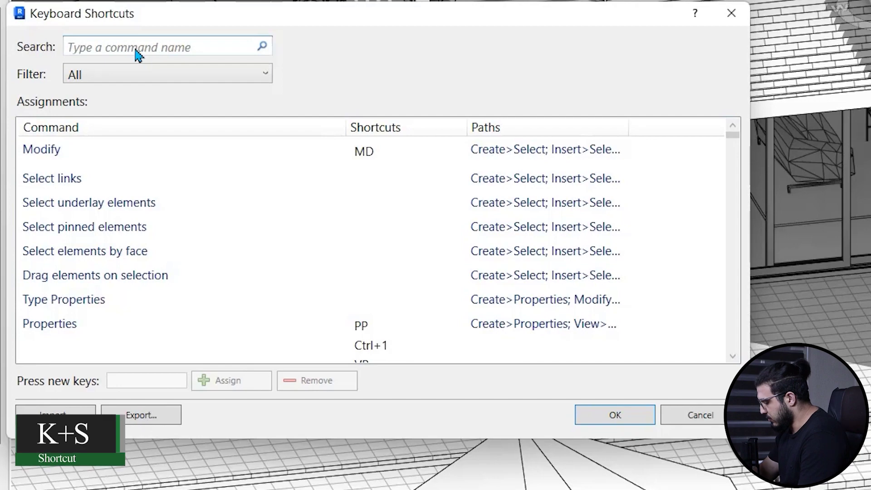
type("spli")
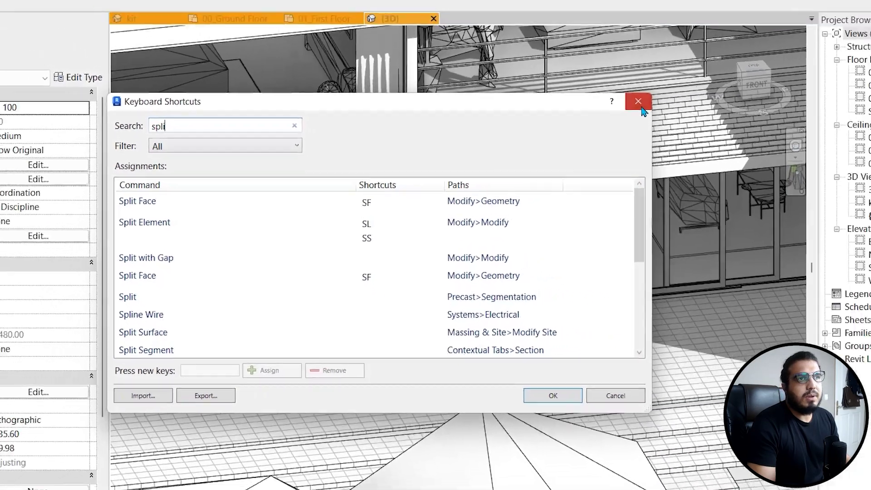
left_click(732, 15)
middle_click_drag(234, 352, 327, 350)
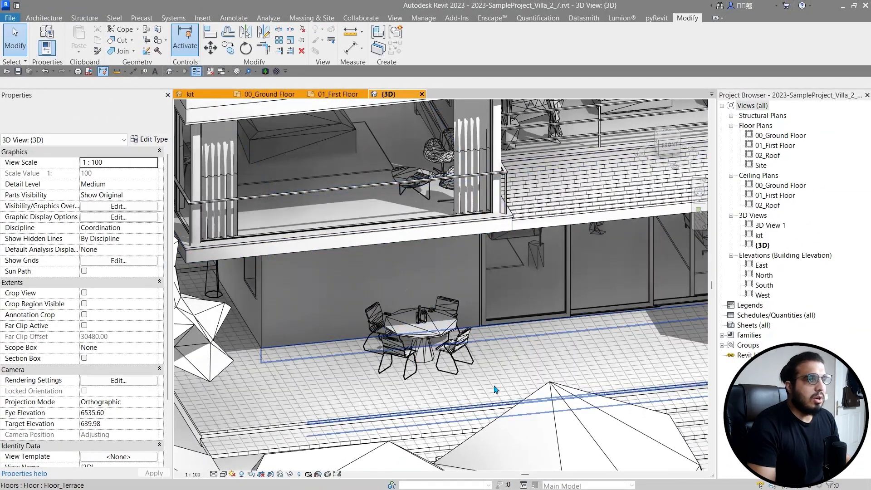
middle_click_drag(493, 389, 450, 392)
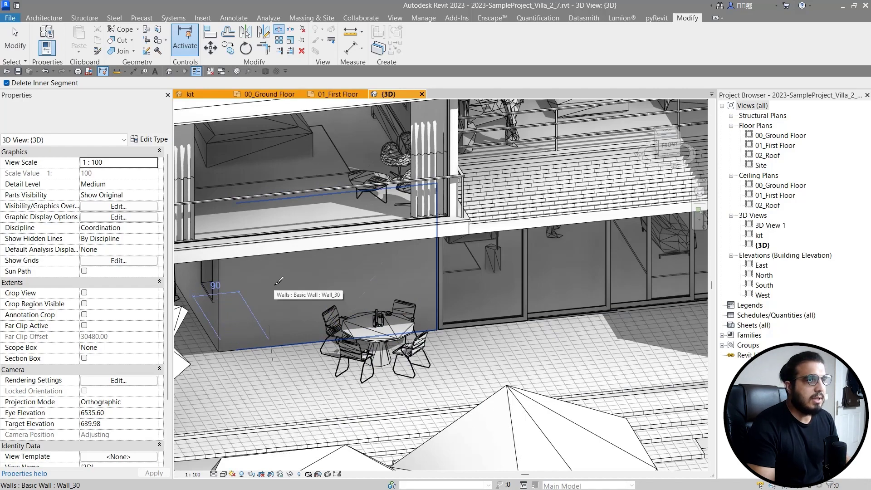
mouse_move(282, 327)
middle_mouse_down()
mouse_move(297, 332)
mouse_move(278, 335)
middle_mouse_up()
key("i")
key("Escape")
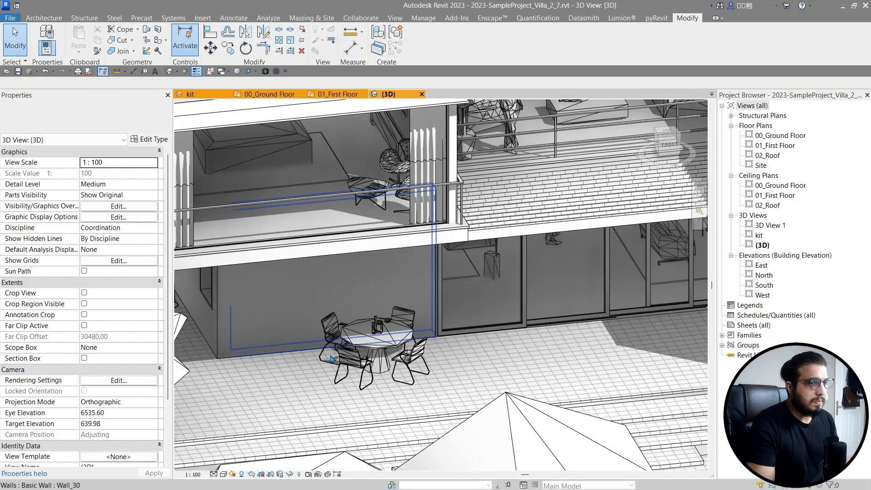
middle_click_drag(315, 360, 329, 358)
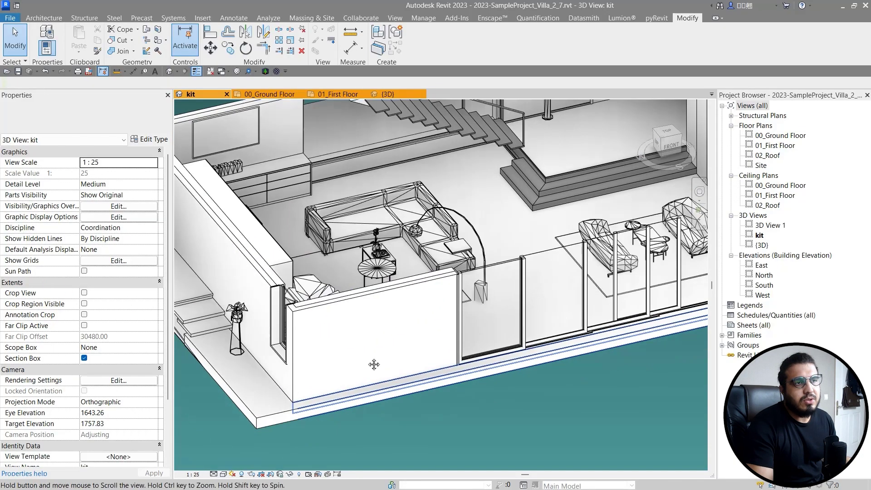
- Orient the kit 3D view to its front-left corner and examine the sectioned ground-floor interior
scroll(374, 364, "down", 5)
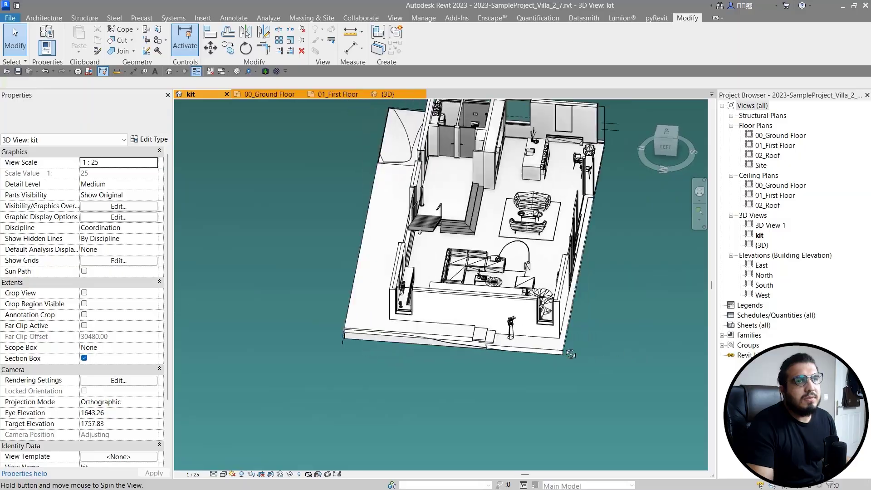
middle_click_drag(570, 354, 537, 350, "shift")
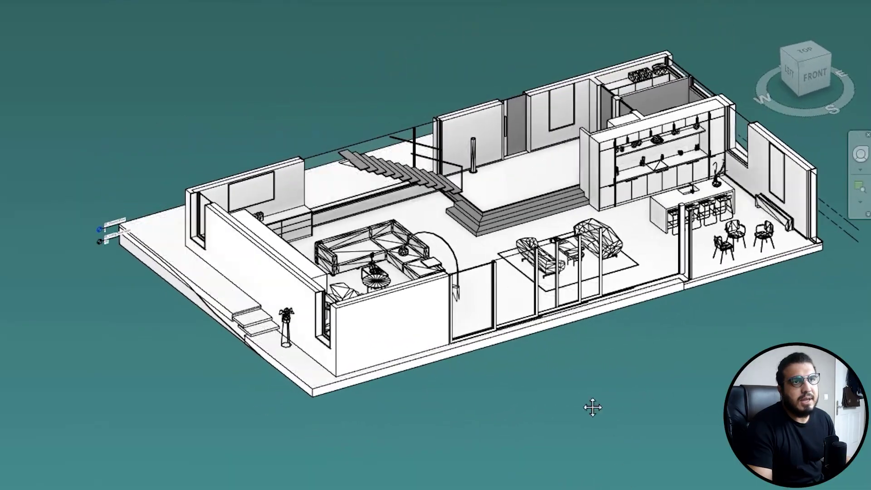
middle_click_drag(593, 407, 540, 474, "shift")
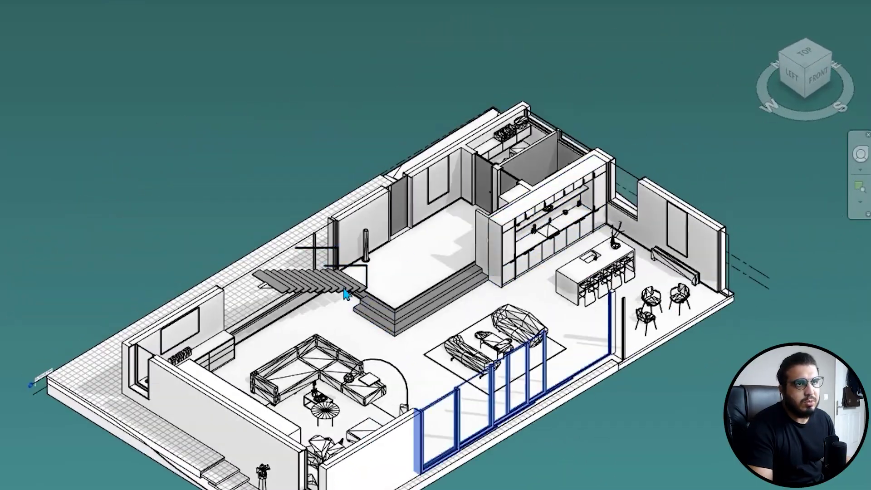
left_click(804, 70)
scroll(336, 249, "down", 2)
middle_click_drag(621, 367, 638, 378)
scroll(639, 378, "up", 1)
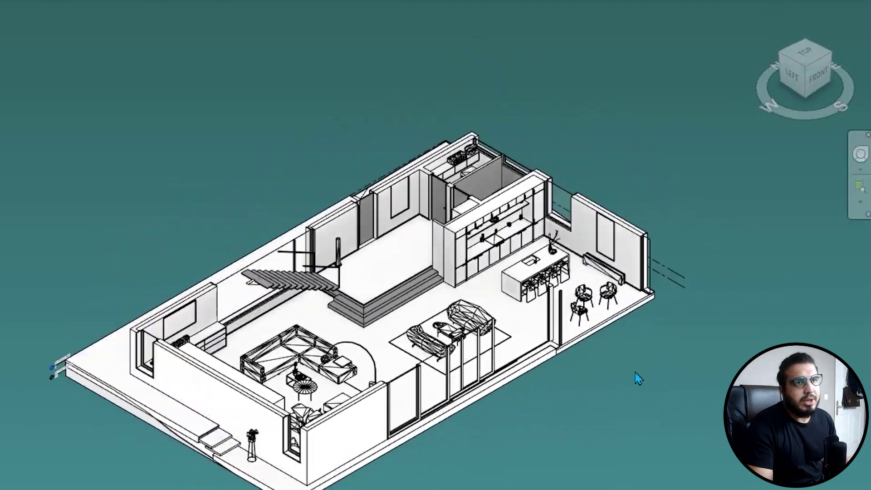
scroll(638, 378, "up", 3)
scroll(597, 482, "down", 2)
middle_click_drag(507, 480, 565, 470)
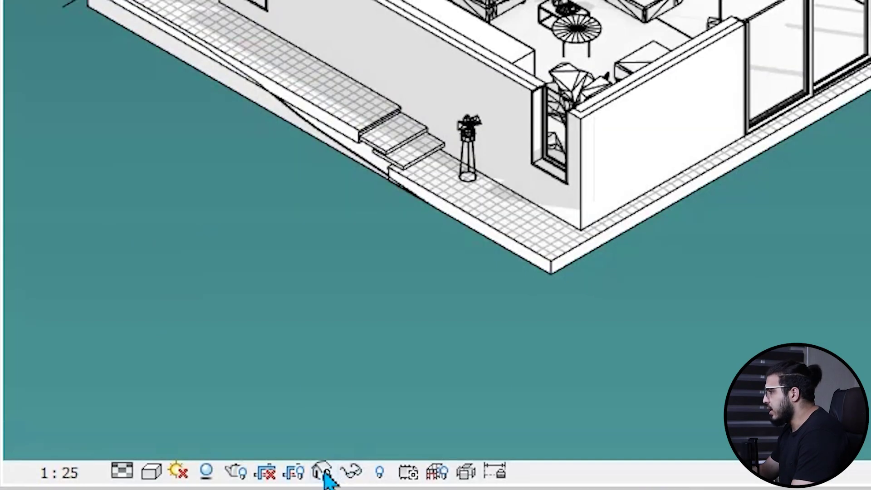
- Lock the orientation of the kit 3D view and try to orbit it
left_click(324, 473)
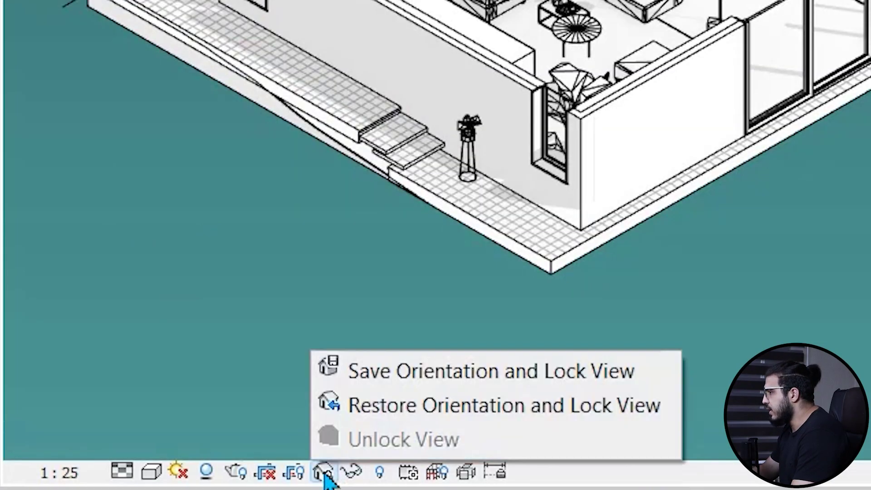
left_click(458, 385)
middle_click_drag(502, 390, 512, 386)
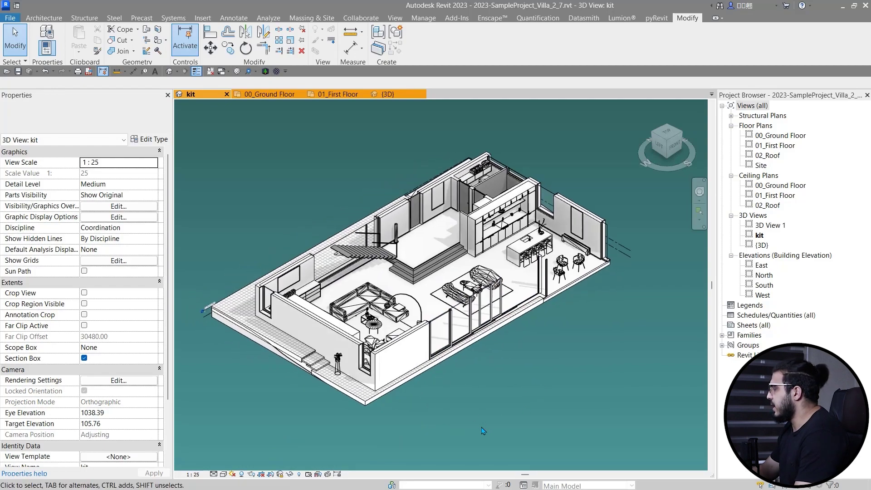
mouse_move(503, 397)
middle_mouse_down()
mouse_move(512, 400)
mouse_move(490, 390)
middle_mouse_up()
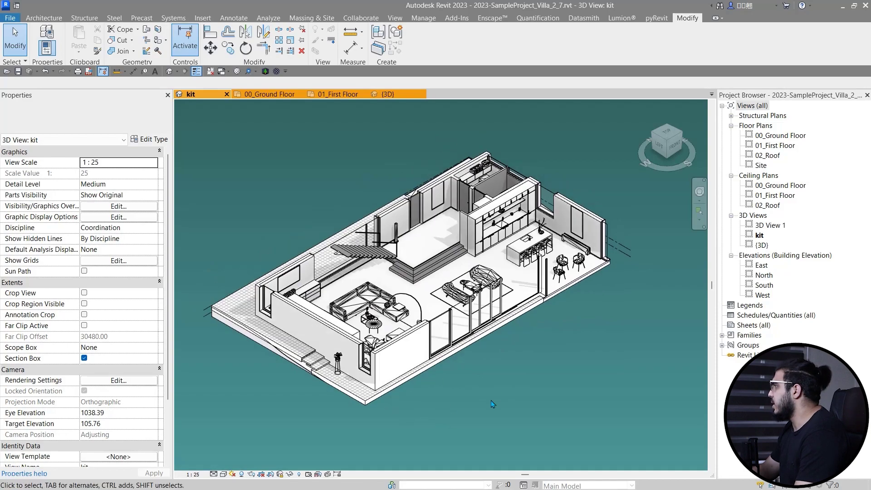
- Set the work plane of the 3D view by picking the front face of the kitchen cabinets
scroll(526, 380, "up", 2)
middle_click_drag(525, 380, 470, 428)
scroll(436, 233, "up", 5)
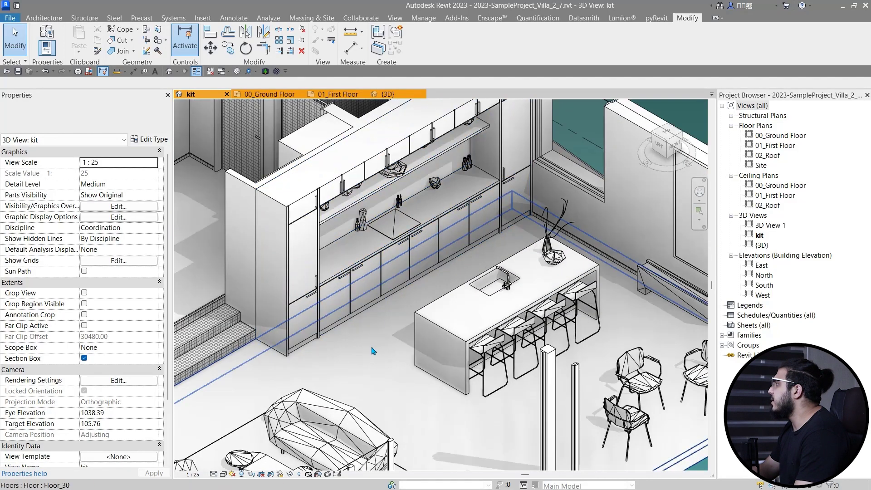
middle_click_drag(373, 350, 314, 417)
scroll(308, 398, "up", 2)
scroll(303, 405, "down", 1)
key("w")
key("p")
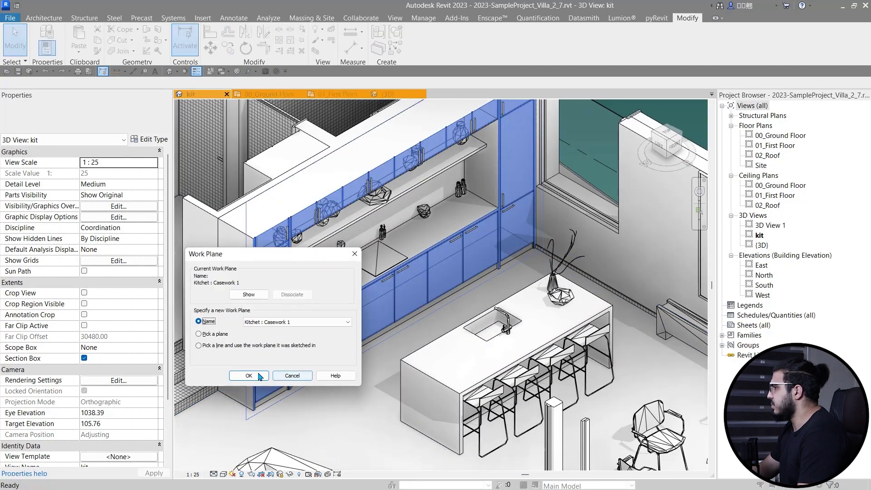
left_click(249, 376)
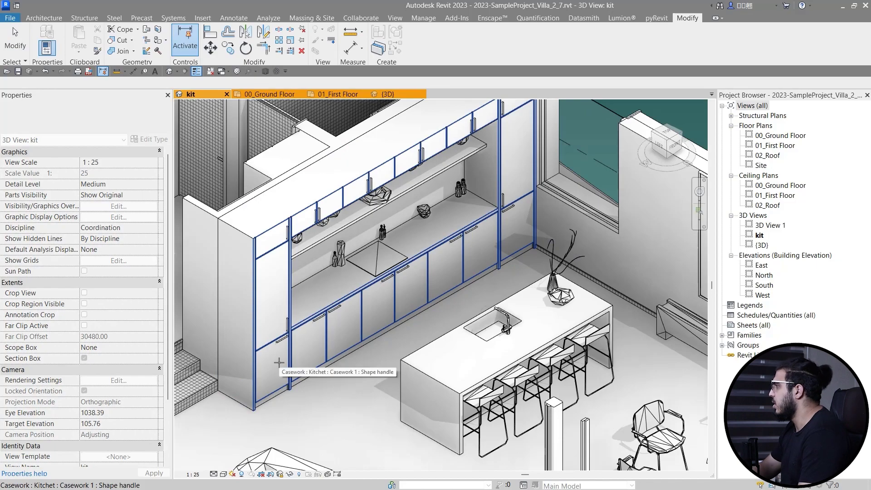
left_click(278, 362)
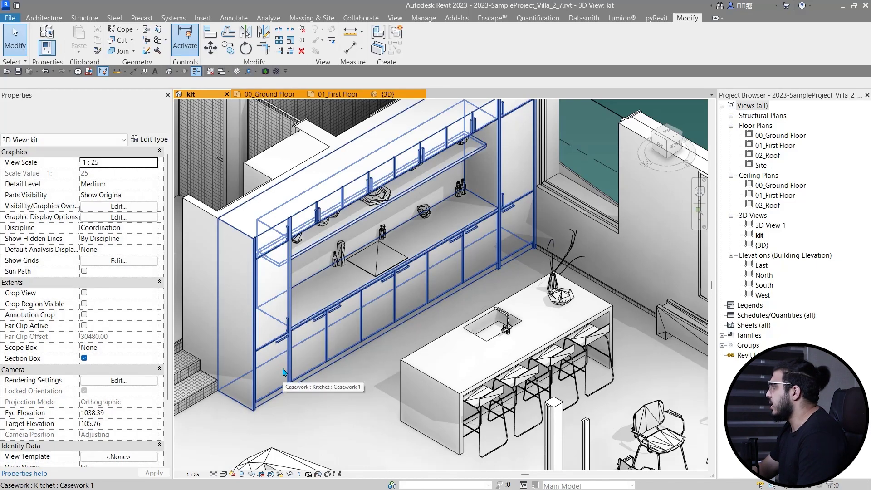
- Dimension the cabinet fronts in one string from the outer side panel across each base cabinet joint to the far tall unit
key("d")
key("i")
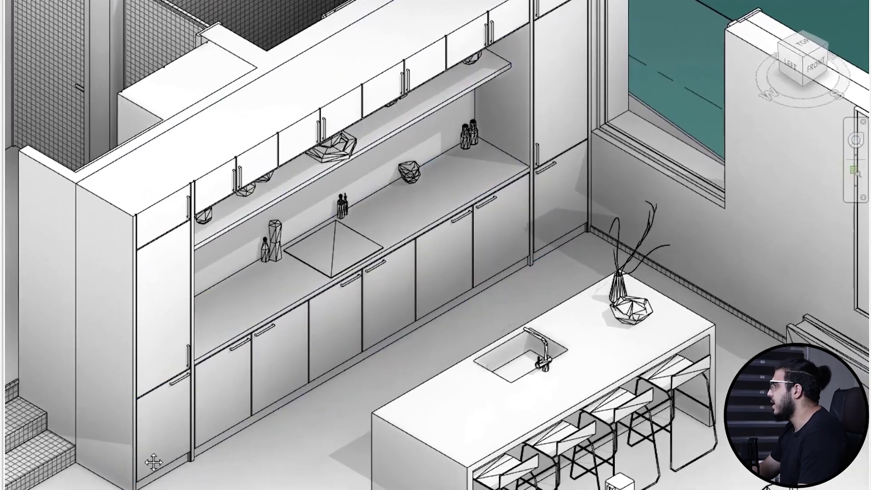
middle_click_drag(153, 462, 145, 470)
left_click(87, 445)
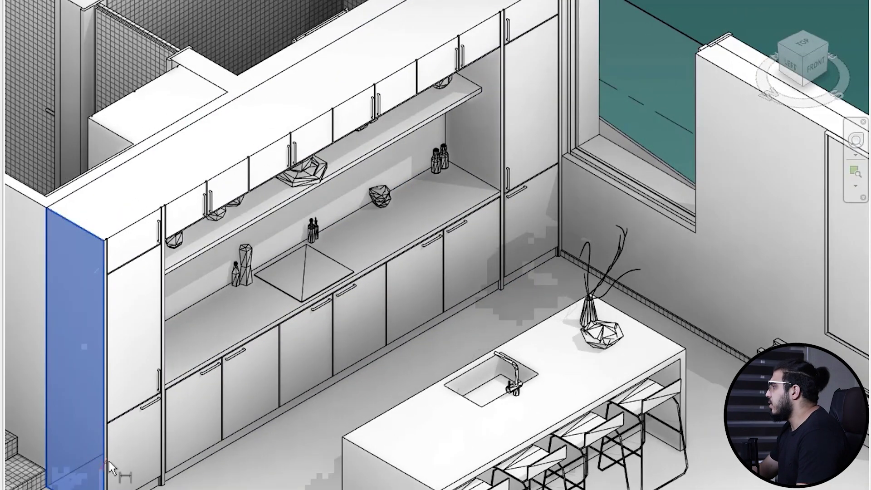
scroll(109, 461, "up", 3)
left_click(213, 389)
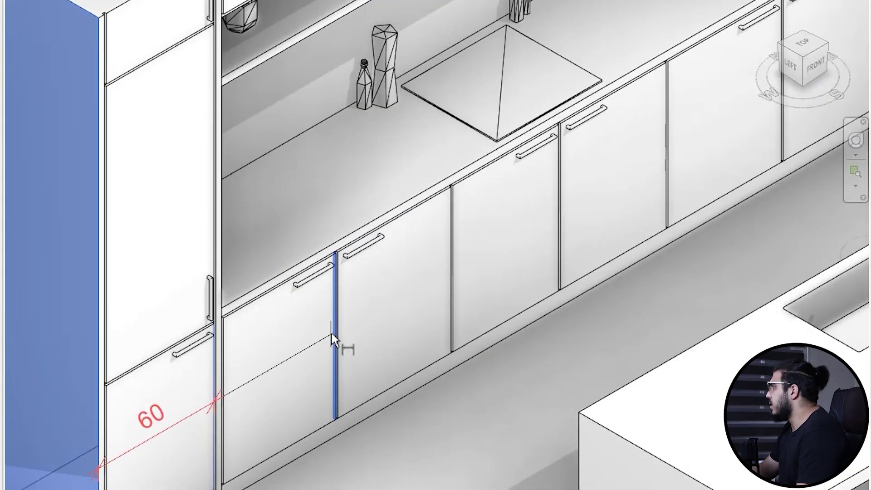
left_click(456, 283)
left_click(562, 240)
scroll(585, 245, "down", 2)
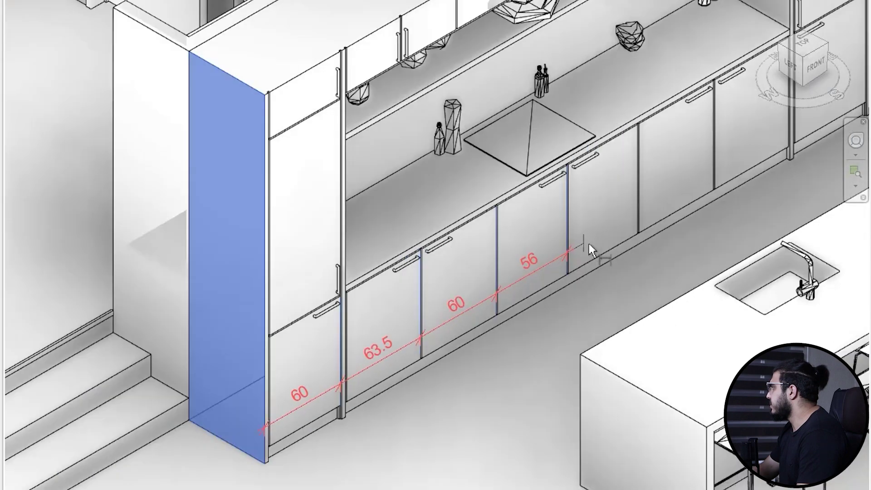
middle_click_drag(588, 247, 366, 336)
left_click(412, 280)
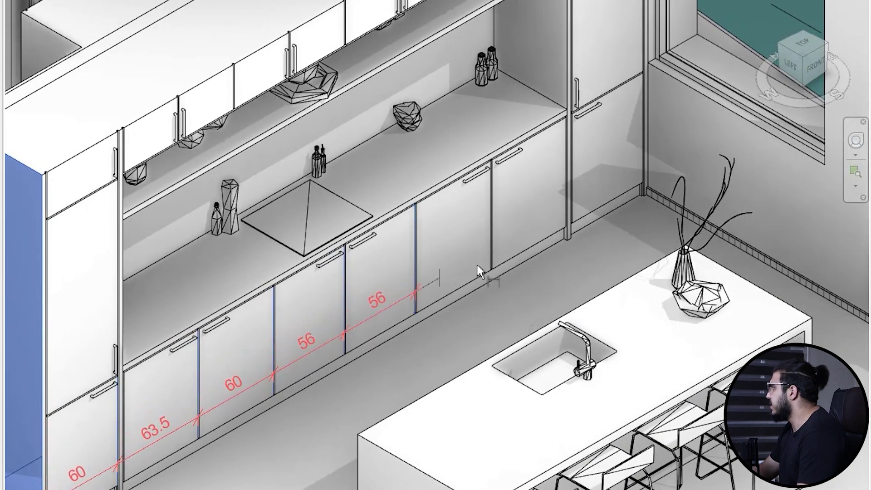
left_click(488, 249)
left_click(568, 184)
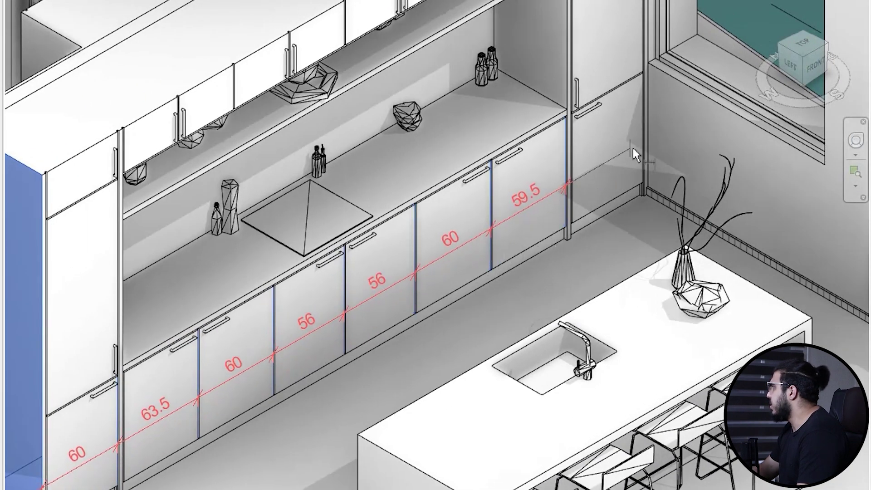
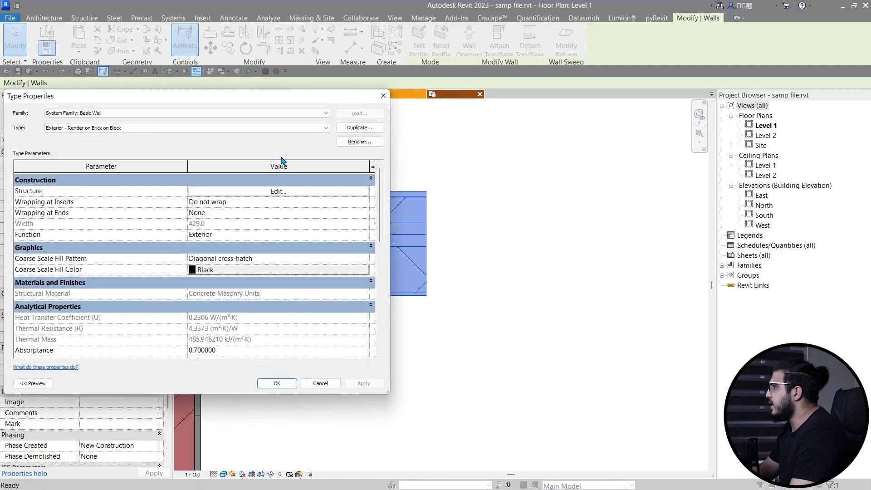
- Set the default wrapping at ends to Exterior for the Exterior - Render on Brick on Block wall type
left_click_drag(259, 98, 315, 111)
left_click(328, 205)
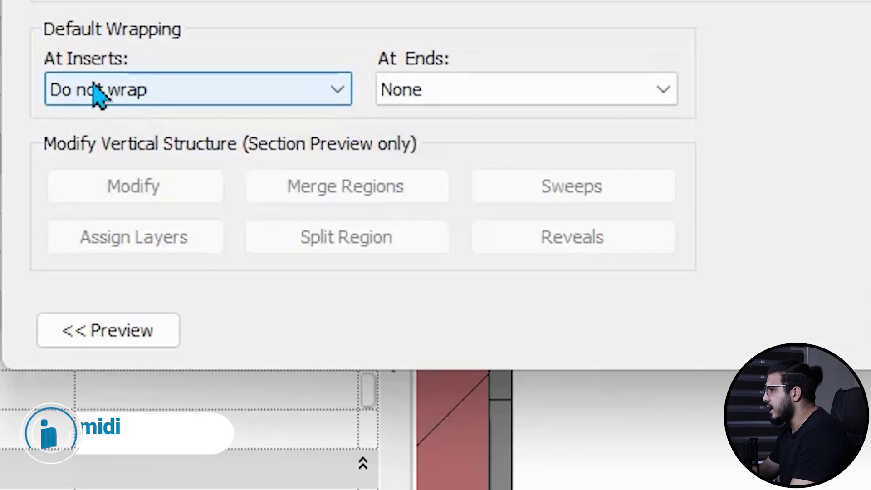
left_click(470, 96)
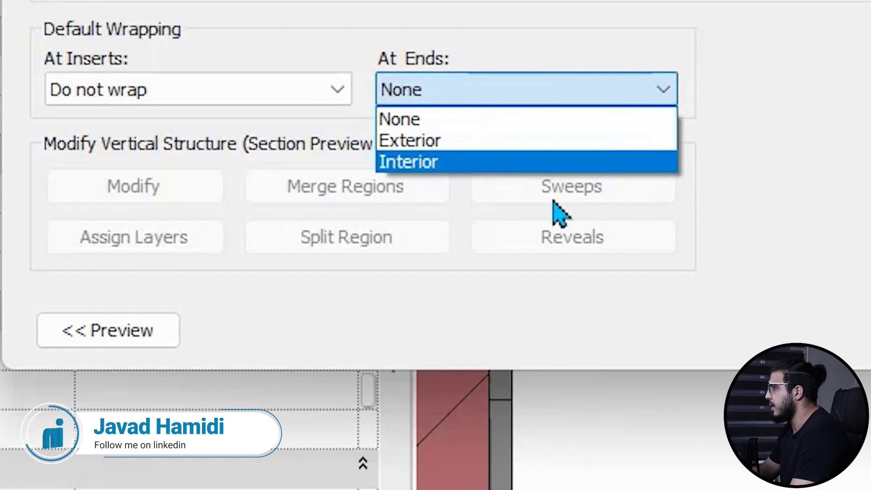
left_click(489, 141)
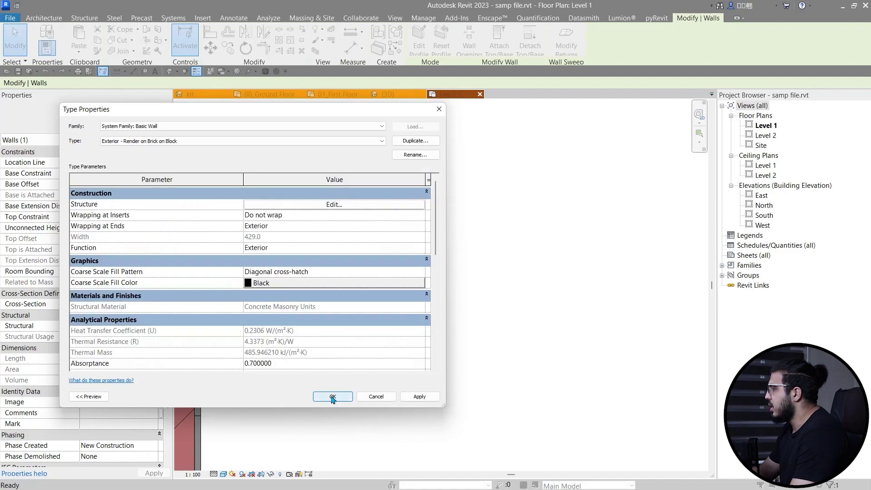
left_click(334, 395)
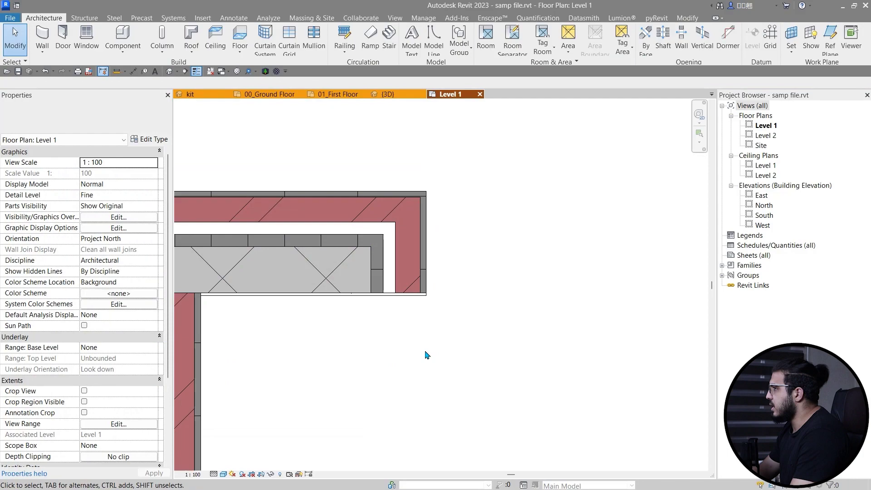
- Examine the wrapped wall end and the wall layers beside the double casement windows on the Level 1 plan
scroll(425, 351, "down", 3)
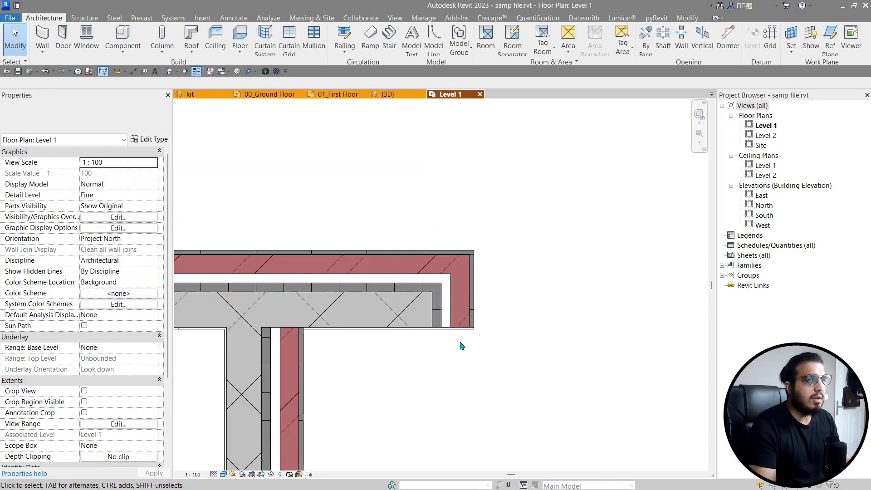
scroll(461, 345, "down", 4)
scroll(398, 253, "up", 5)
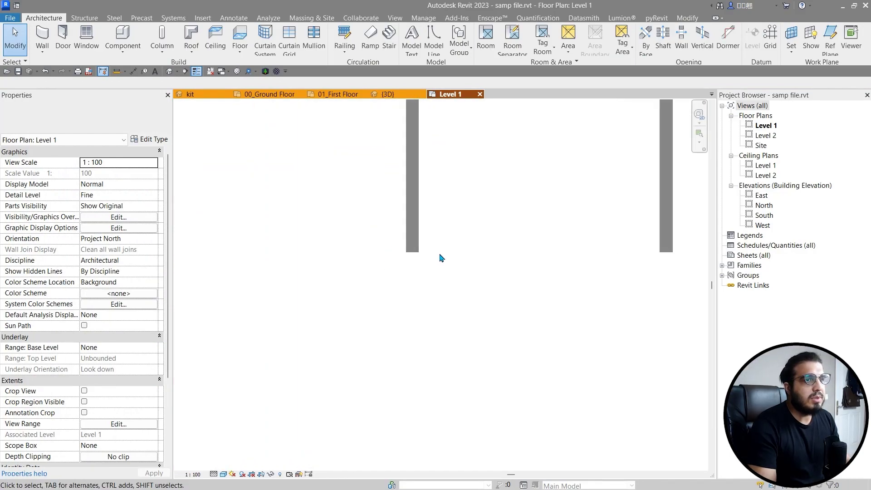
scroll(424, 259, "down", 3)
scroll(301, 287, "up", 4)
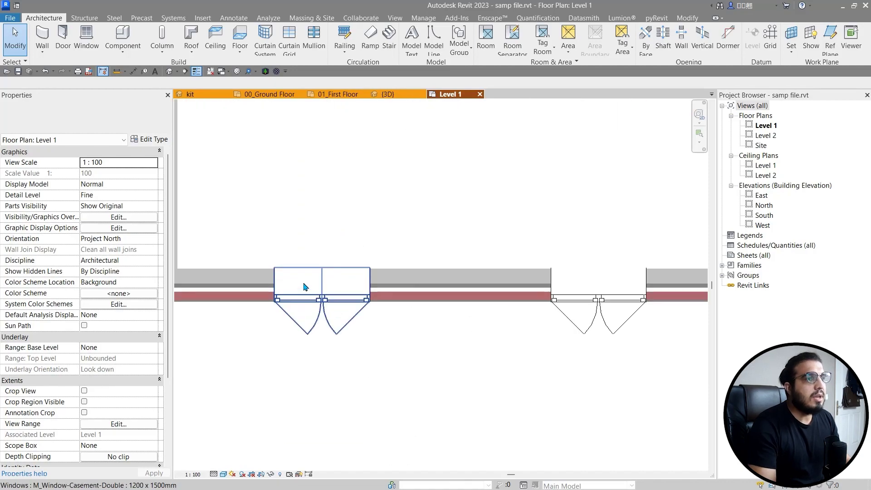
scroll(306, 202, "up", 3)
scroll(366, 171, "down", 2)
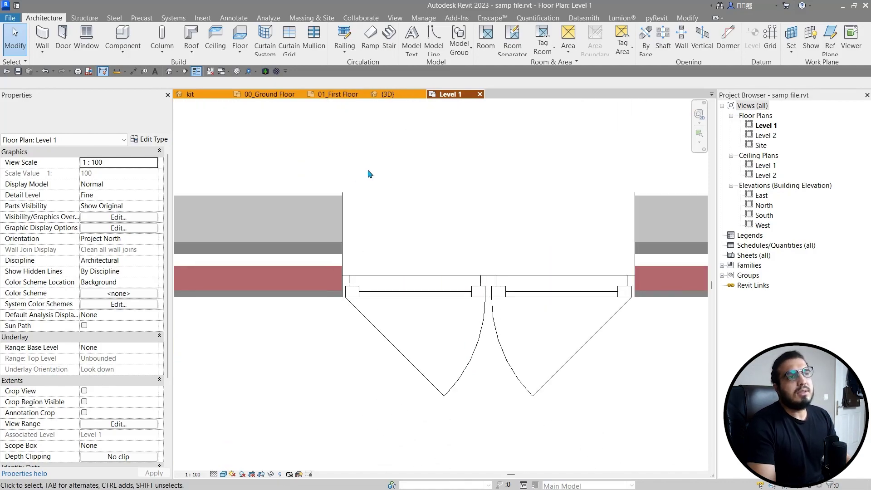
scroll(391, 176, "up", 1)
scroll(296, 189, "down", 3)
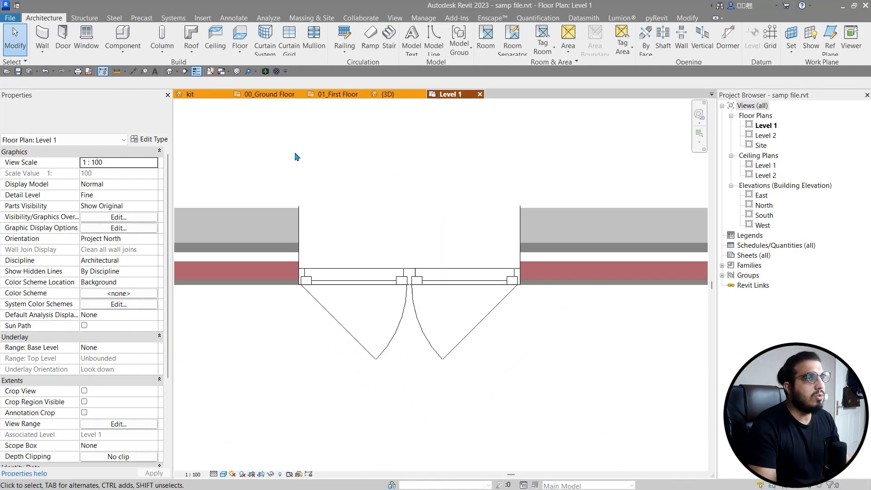
- Set the default wrapping at inserts to Interior for the wall hosting the casement windows and inspect the window jamb
left_click(237, 252)
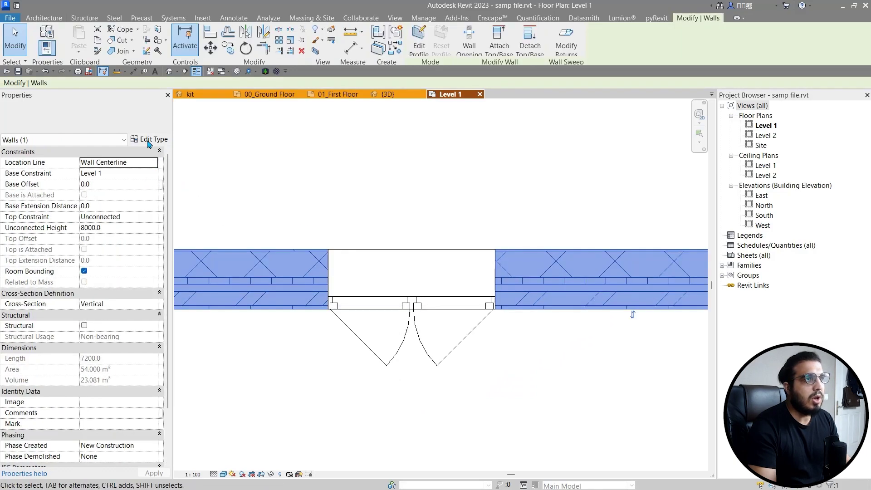
left_click(148, 140)
left_click(332, 205)
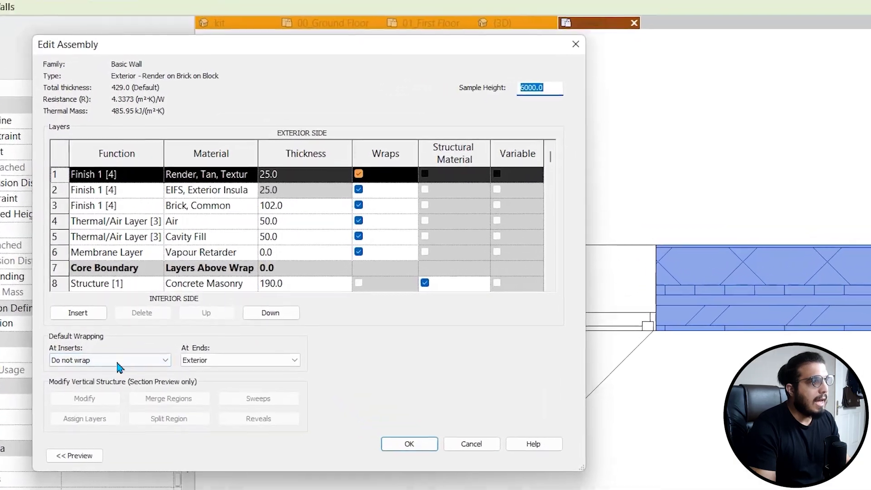
left_click(129, 329)
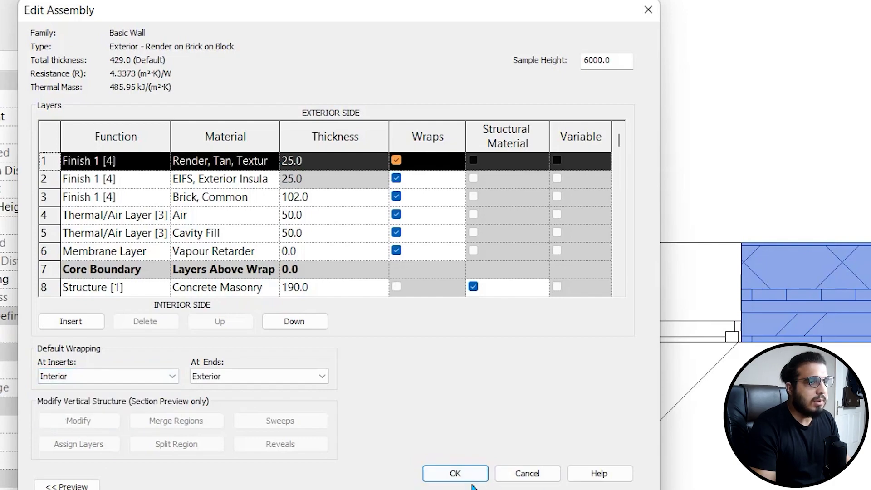
left_click(457, 478)
left_click(468, 486)
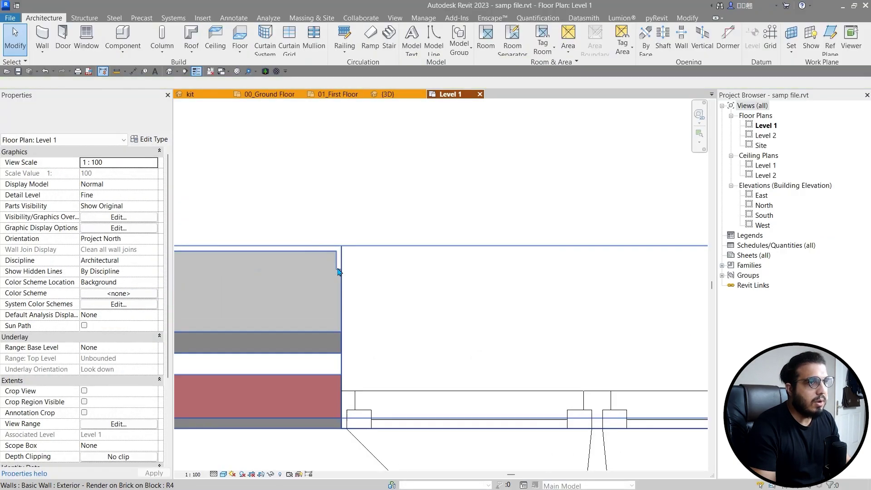
scroll(324, 269, "up", 5)
scroll(341, 247, "down", 6)
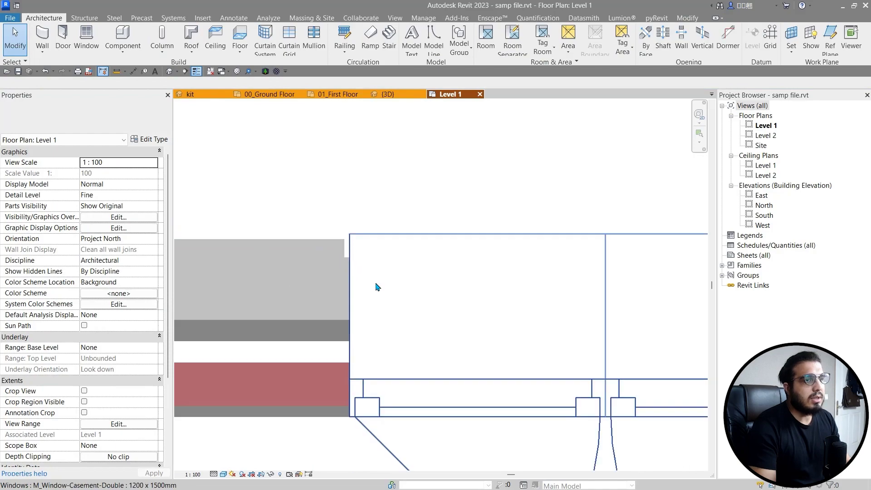
scroll(367, 322, "down", 1)
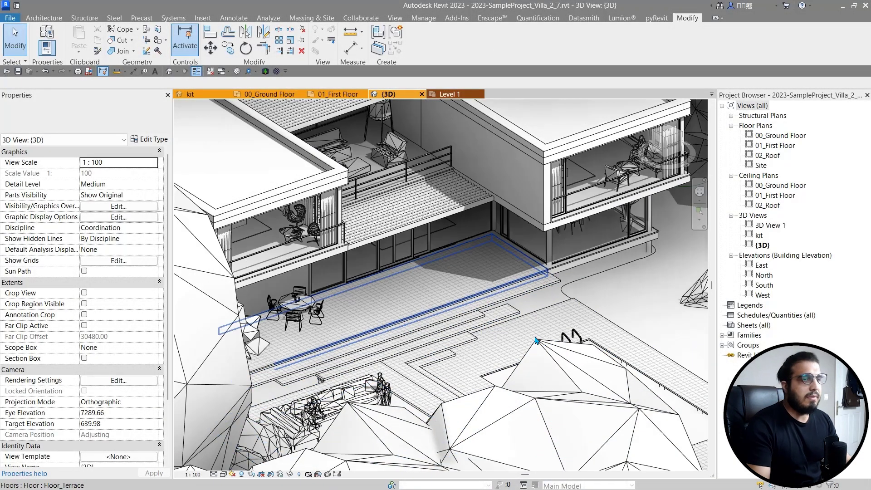
- Isolate the cabinet corner of the 00_Ground Floor plan, near the corner window, in 3D with the Selection Box
scroll(535, 340, "up", 3)
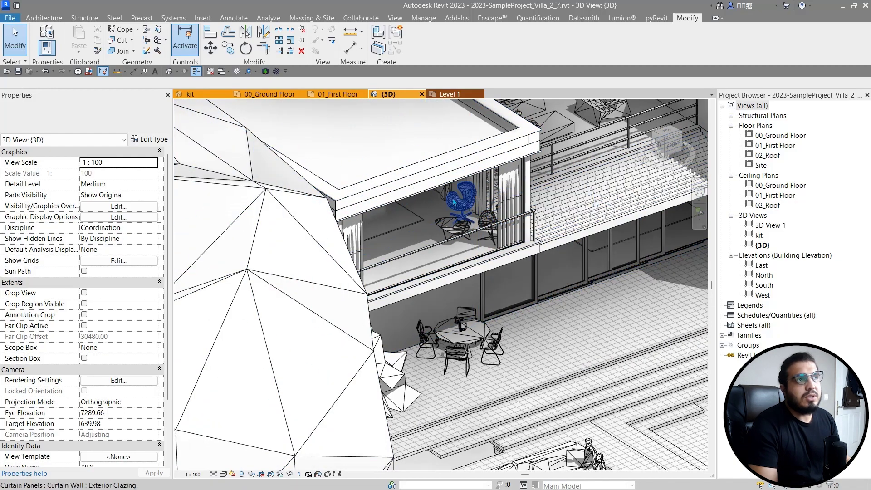
left_click(260, 96)
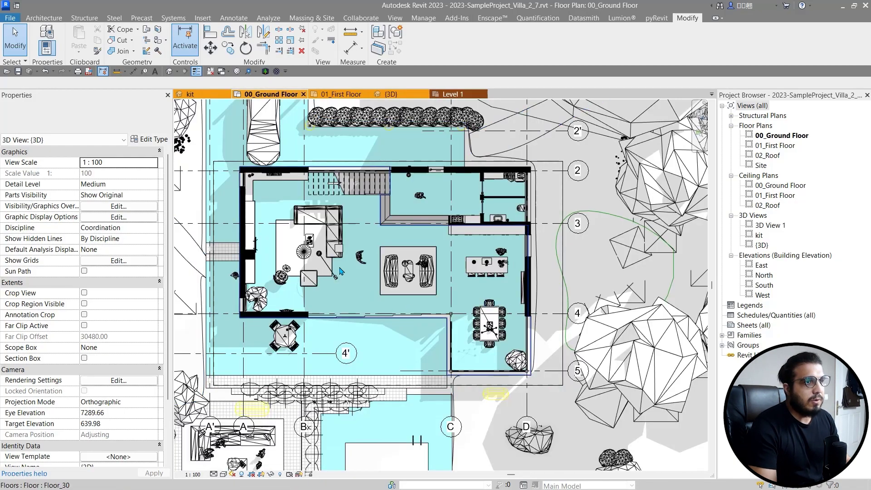
scroll(286, 184, "up", 5)
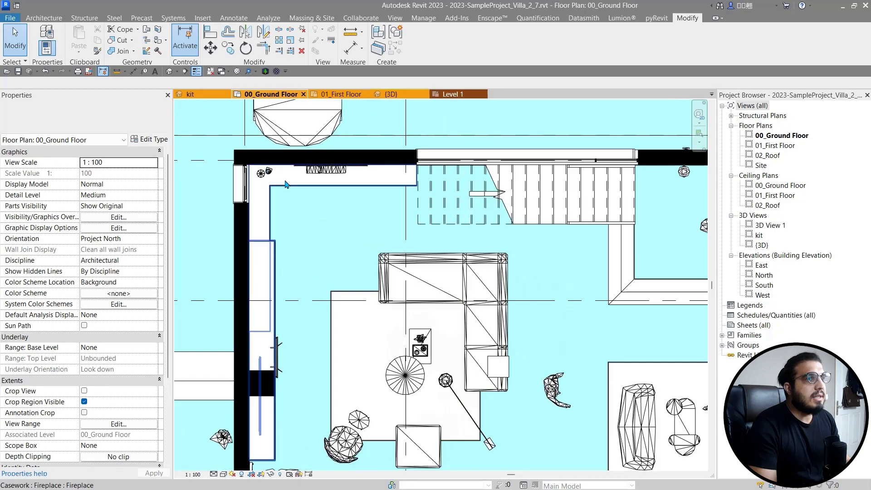
middle_click_drag(286, 185, 357, 226)
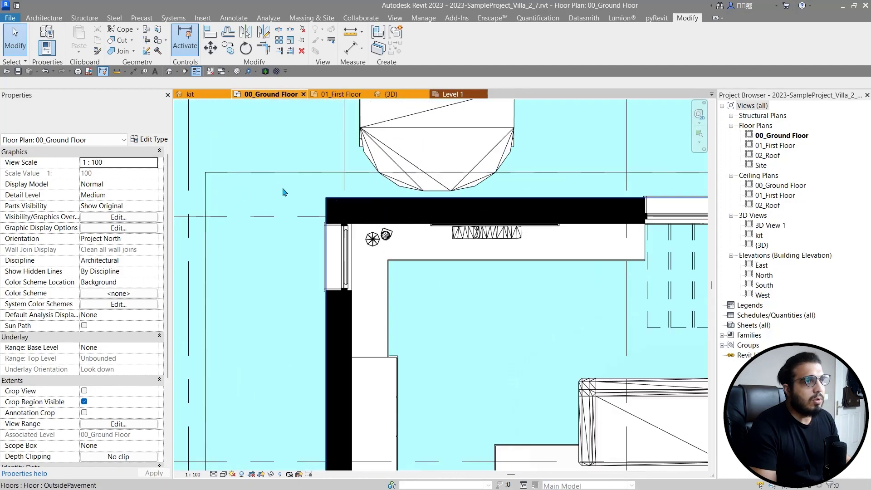
scroll(232, 188, "up", 2)
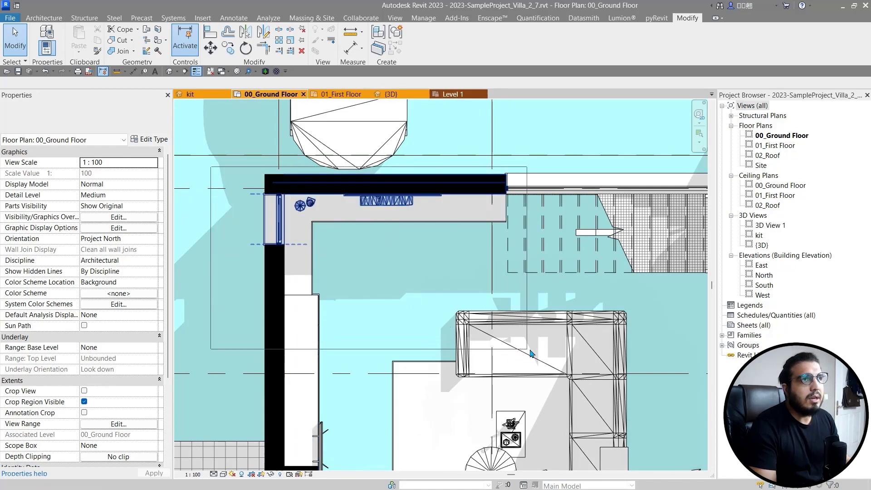
left_click_drag(210, 349, 530, 84)
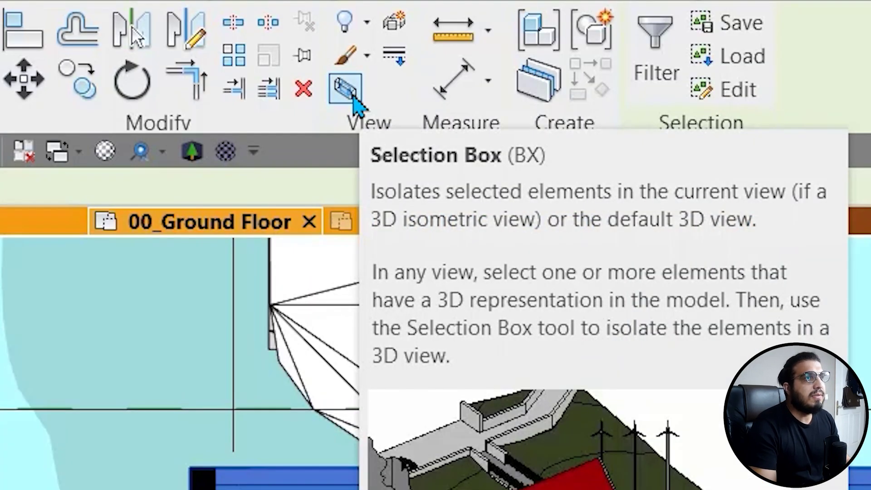
left_click(351, 97)
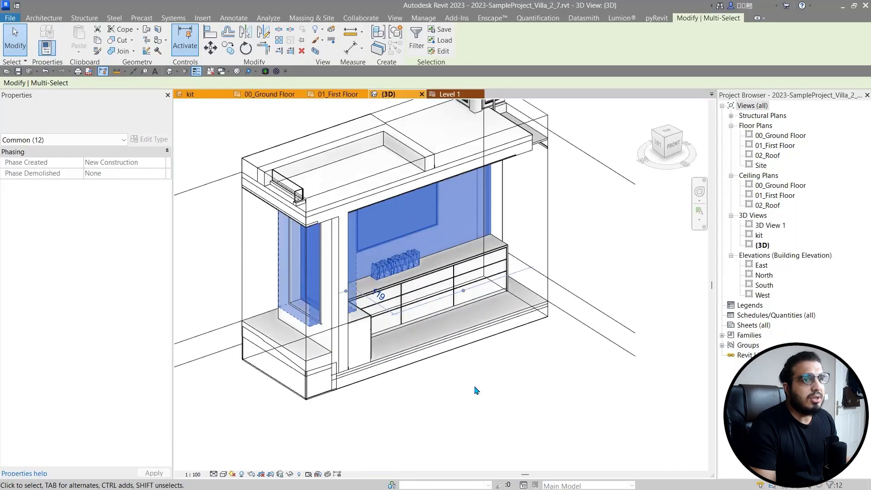
left_click(494, 410)
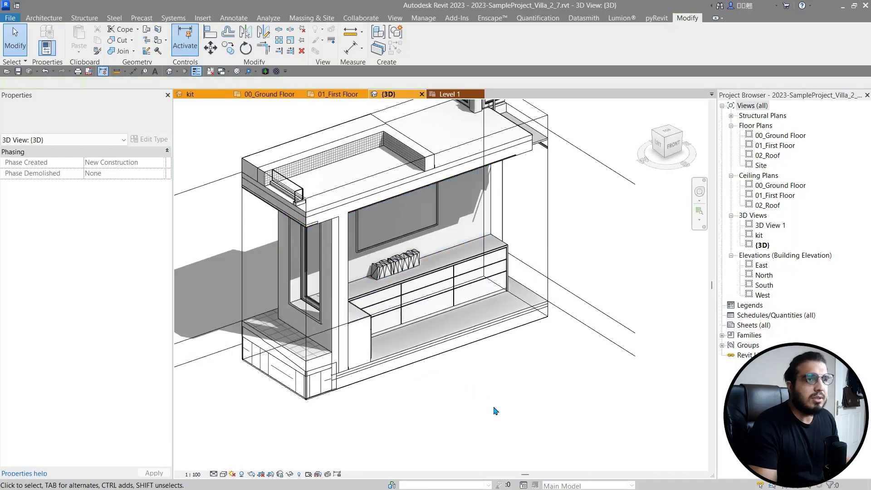
- Orbit the sectioned 3D view to face the cabinets and set its view scale to 1:10
middle_click_drag(494, 410, 287, 342, "shift")
middle_click_drag(653, 396, 420, 457)
scroll(421, 455, "down", 1)
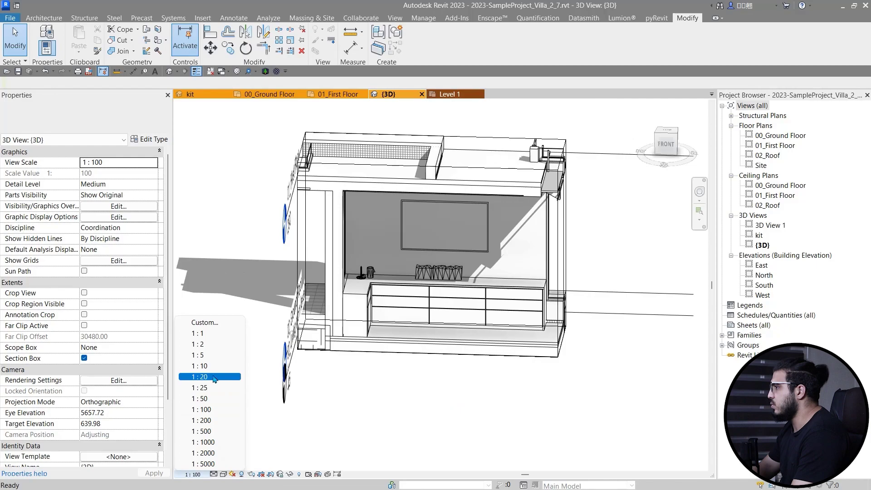
middle_click_drag(476, 402, 338, 89, "shift")
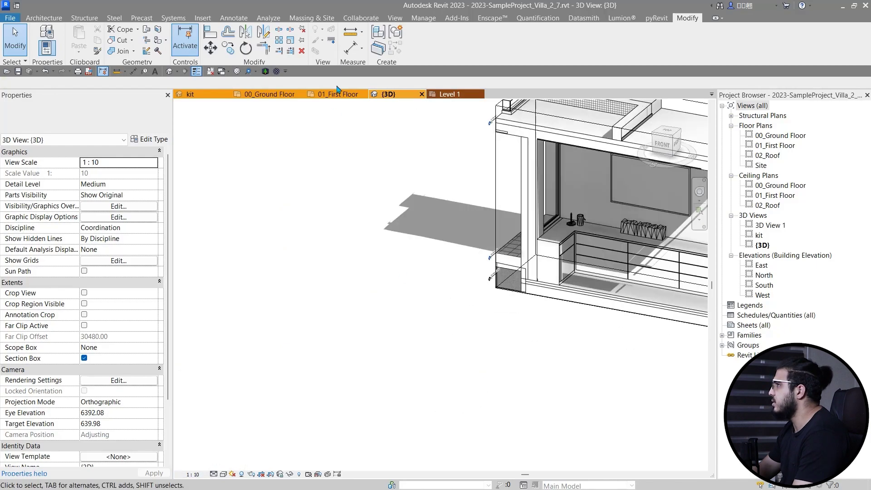
- Isolate the utility room and WC of the 00_Ground Floor plan in 3D with the Selection Box and examine them from several sides
left_click(281, 95)
scroll(440, 285, "up", 3)
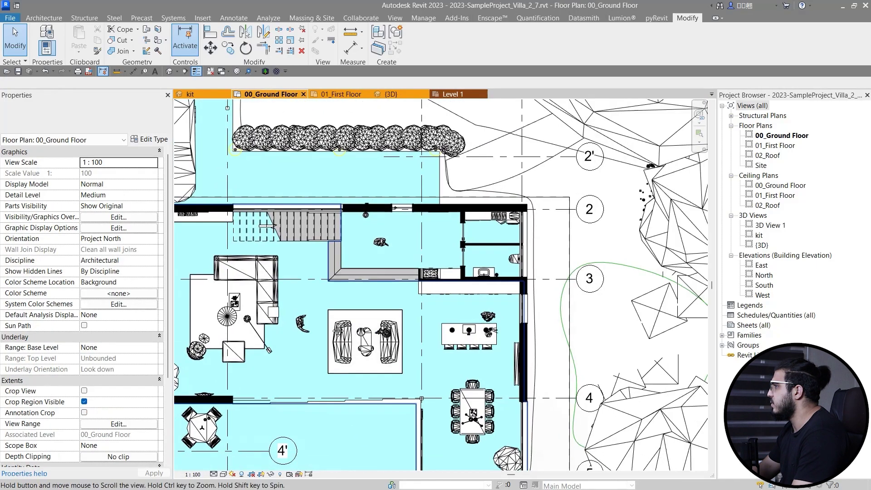
middle_click_drag(446, 226, 360, 213)
scroll(359, 213, "up", 1)
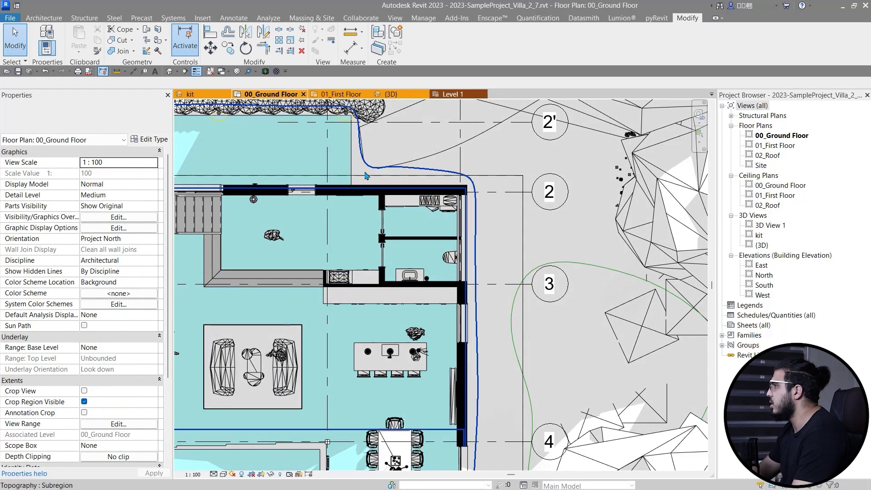
scroll(366, 176, "up", 3)
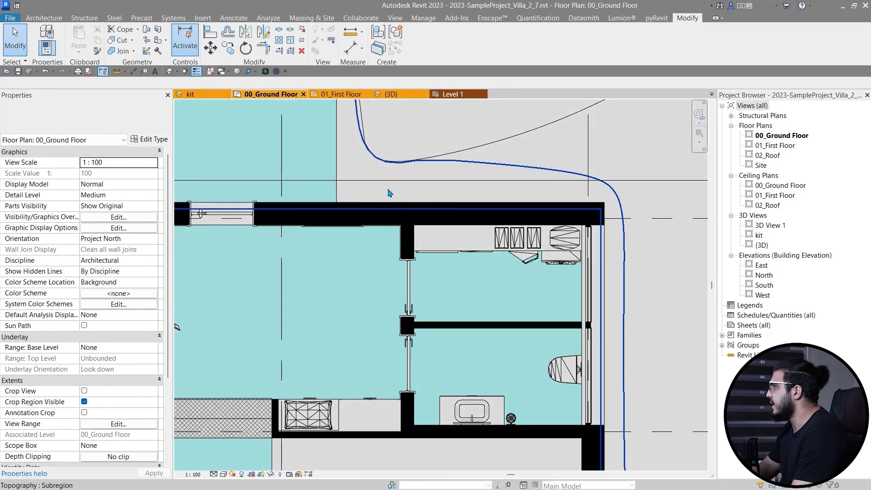
left_click_drag(543, 357, 642, 459)
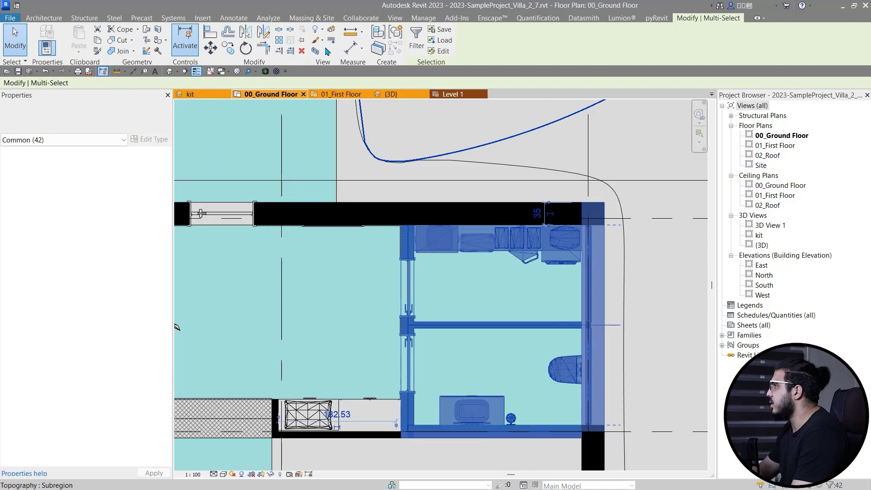
left_click(316, 52)
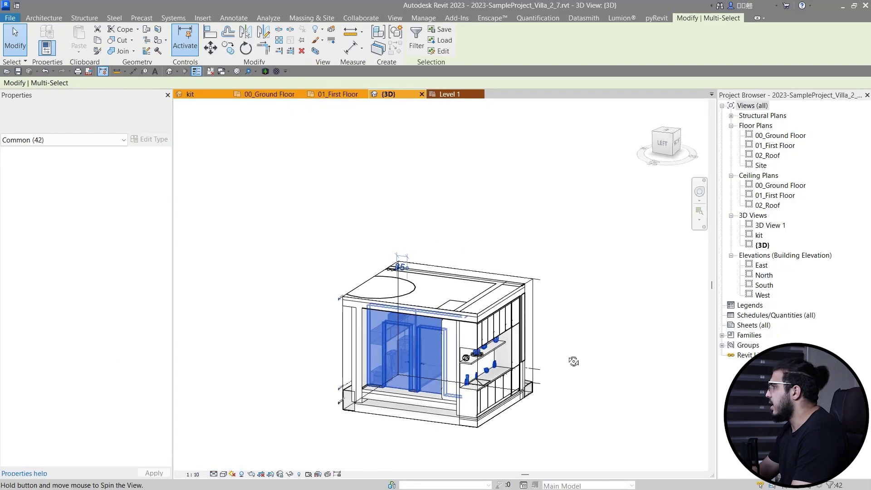
scroll(451, 405, "up", 4)
scroll(450, 405, "up", 2)
middle_click_drag(396, 406, 408, 377, "shift")
scroll(481, 400, "down", 2)
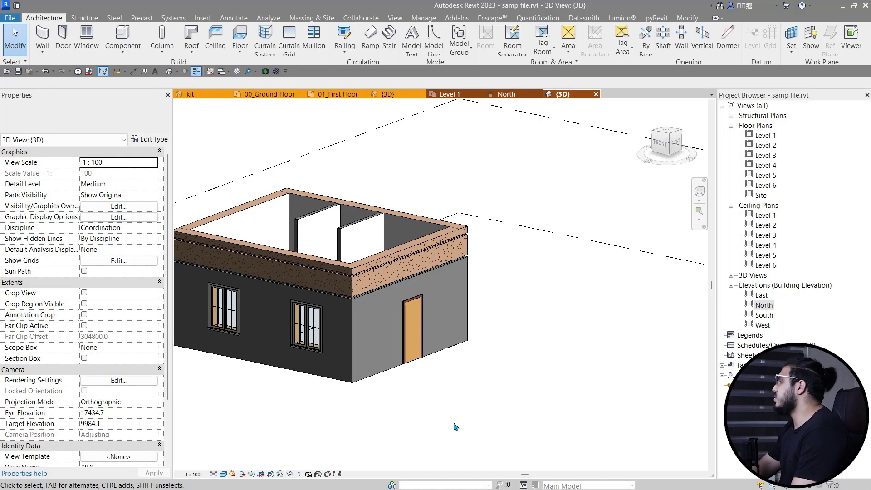
- Select the four exterior walls and both front windows in the 3D view of samp file, and orient the view to the front
scroll(455, 426, "down", 3)
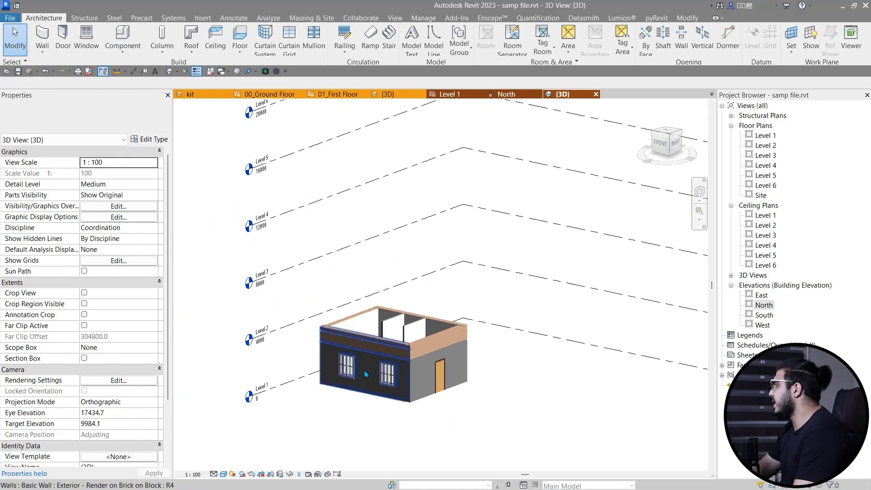
scroll(397, 313, "up", 4)
left_click(387, 312)
scroll(299, 294, "down", 3)
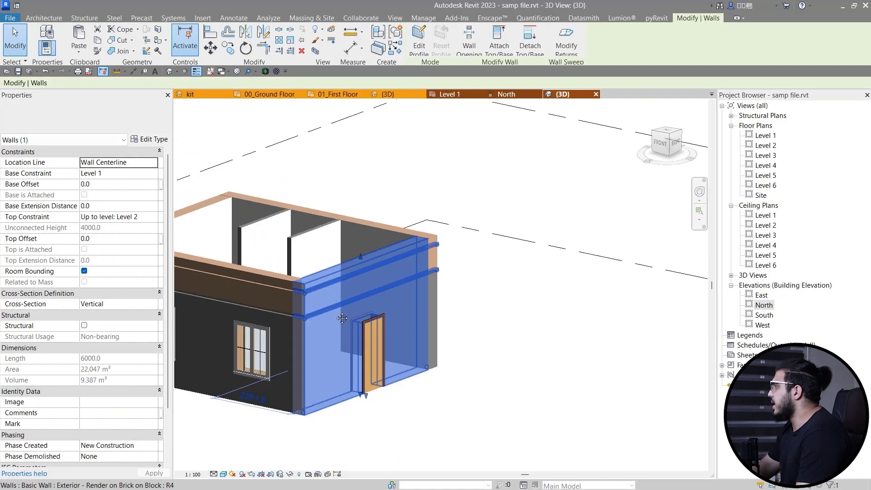
middle_click_drag(240, 291, 351, 295)
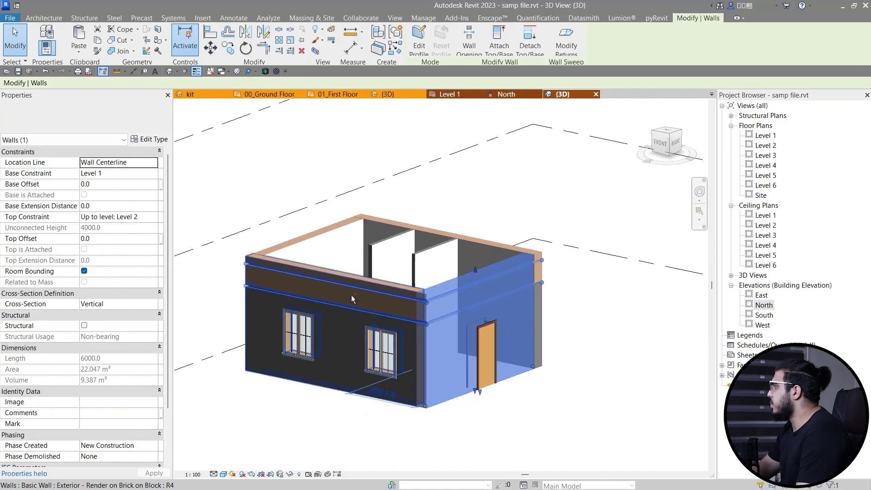
left_click(386, 352, "ctrl")
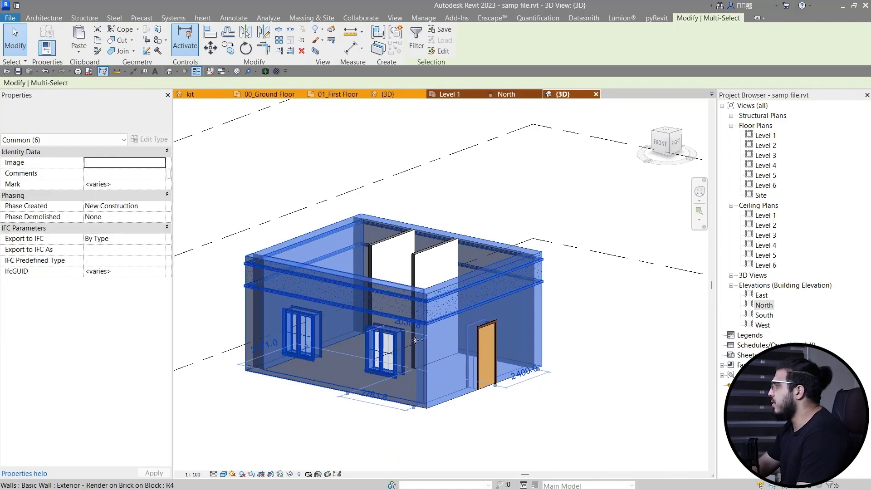
scroll(415, 340, "up", 4)
scroll(548, 359, "down", 3)
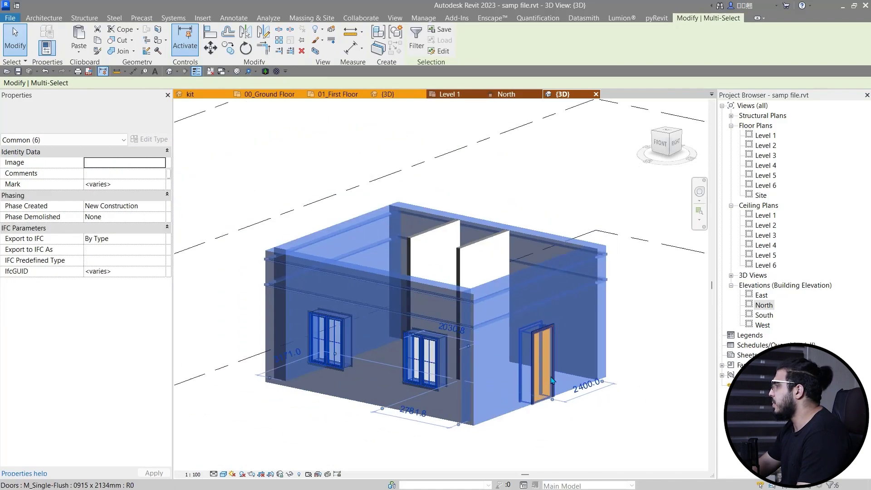
left_click(665, 151)
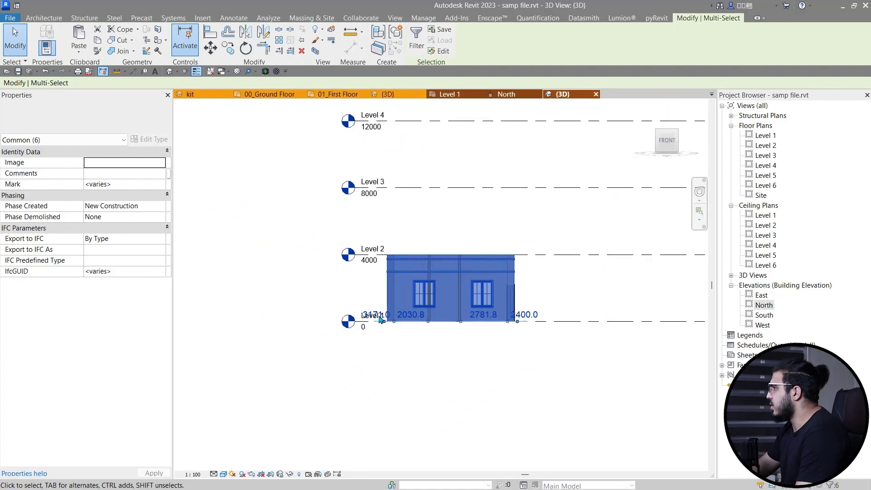
- Copy the selected walls and windows to the clipboard and paste them aligned to Level 2 through Level 6
middle_click_drag(521, 247, 495, 304, "shift")
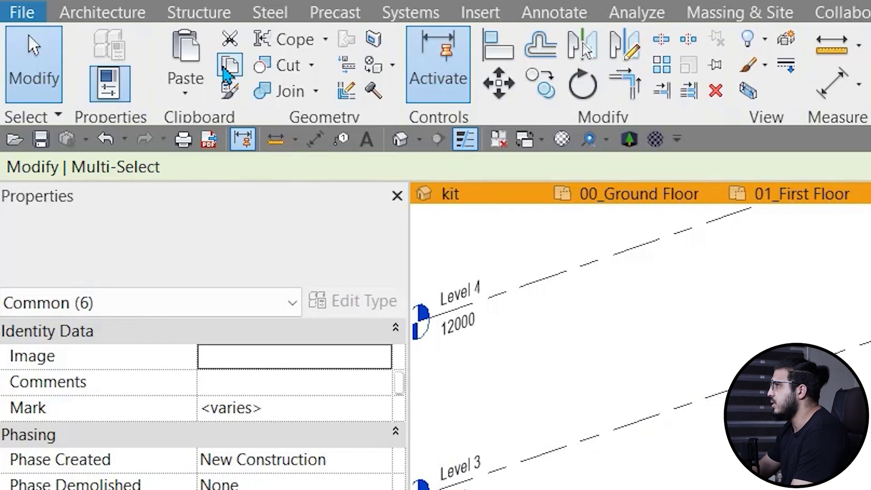
left_click(190, 92)
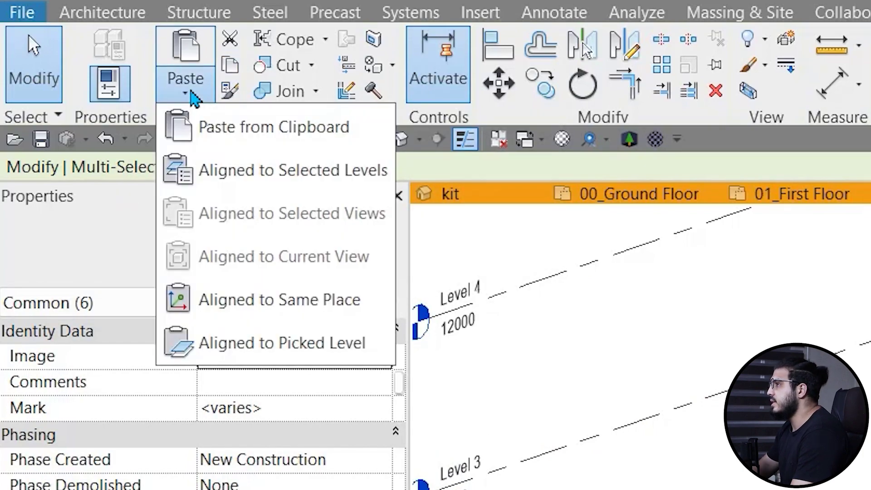
left_click(324, 188)
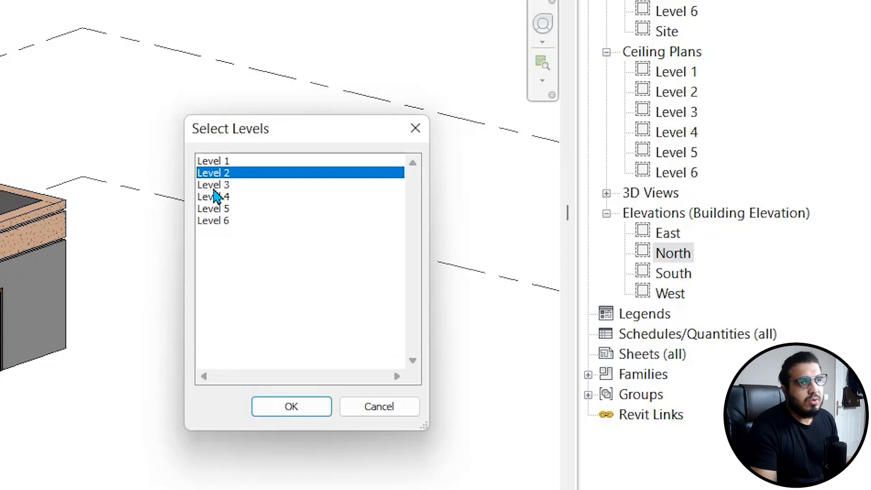
left_click(230, 208, "ctrl")
left_click(233, 220, "ctrl")
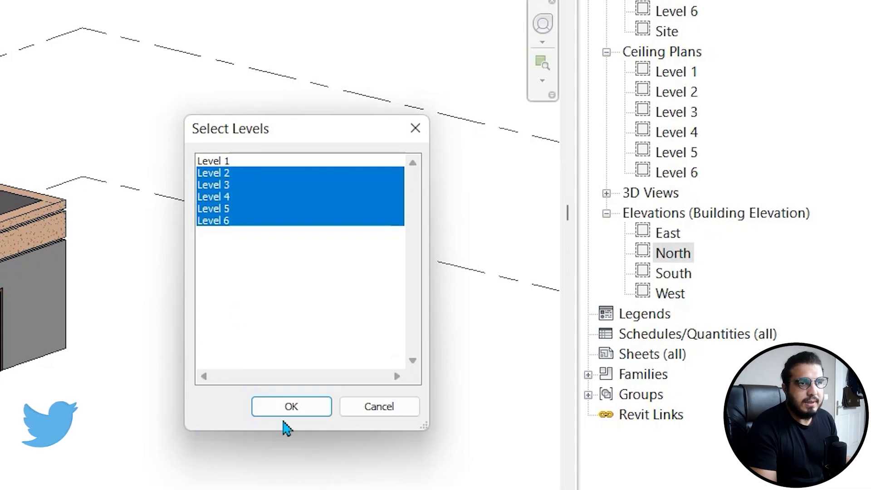
left_click(289, 408)
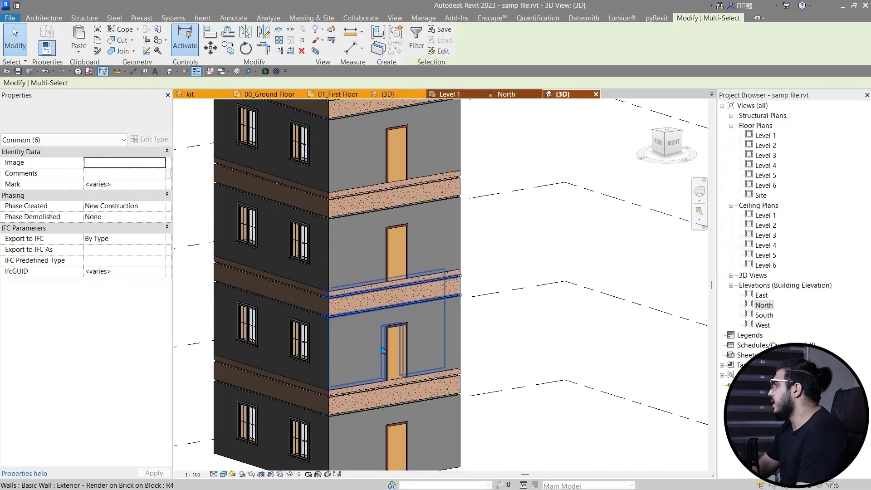
- Select the side-wall doors on successive storeys of the 3D building together, and clear the selection
left_click(383, 346)
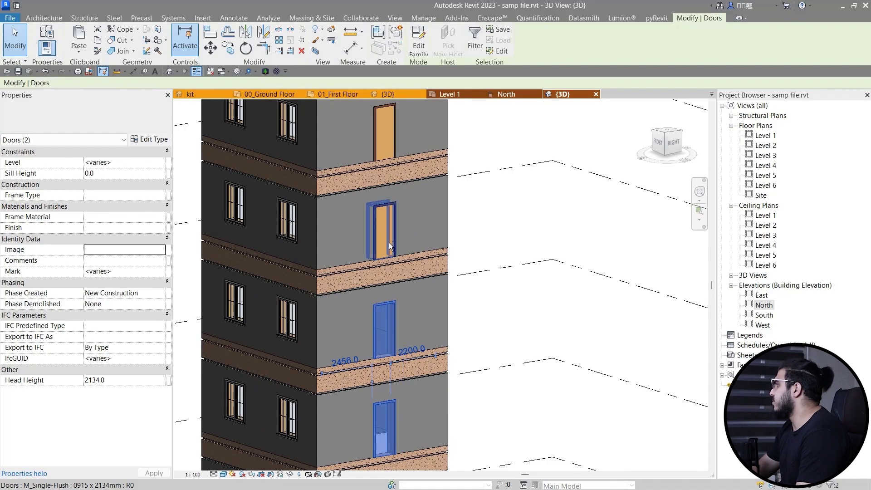
left_click(389, 244, "ctrl")
middle_click_drag(387, 245, 375, 366, "ctrl")
scroll(374, 290, "down", 1)
middle_click_drag(382, 243, 373, 403)
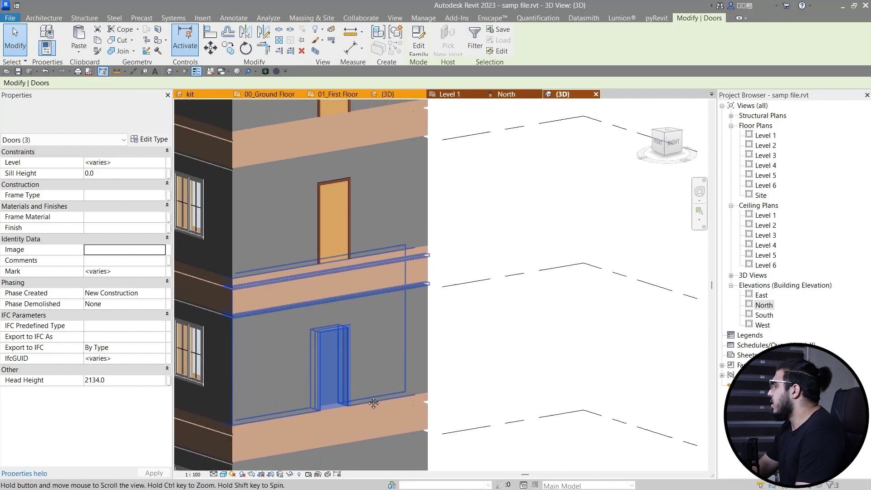
left_click(327, 243, "ctrl")
scroll(328, 243, "down", 3)
middle_click_drag(328, 244, 347, 324)
scroll(352, 262, "up", 2)
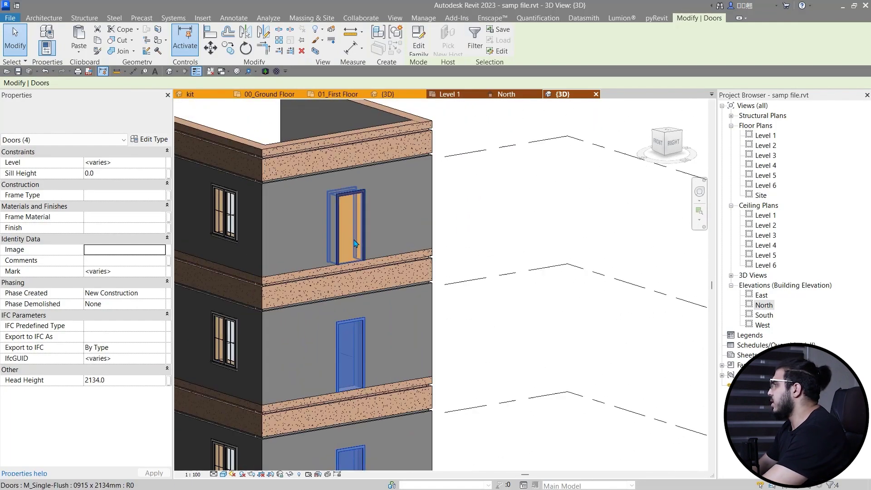
key("Escape")
scroll(452, 385, "down", 4)
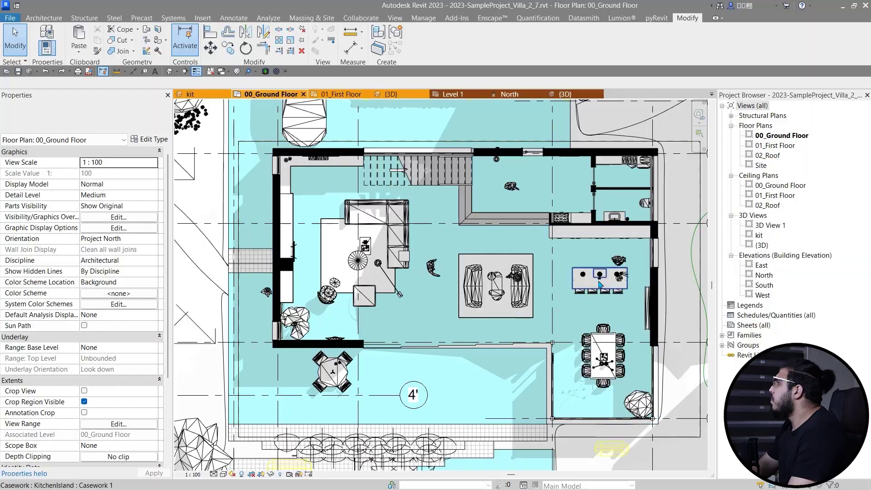
- Compare the graphic display of the 00_Ground Floor and 01_First Floor plans of the villa project, finishing in the ground floor plan
scroll(569, 285, "up", 1)
middle_click_drag(526, 251, 557, 291)
scroll(560, 267, "down", 1)
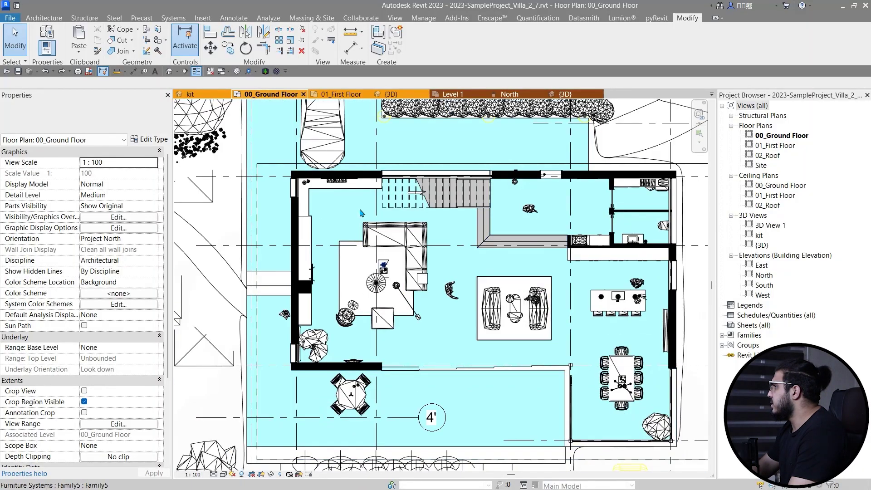
middle_click_drag(449, 240, 447, 253)
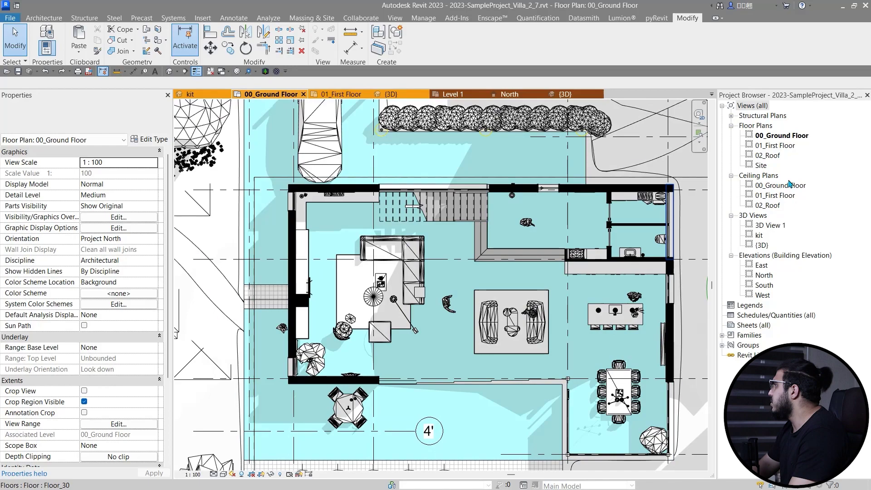
double_click(775, 146)
scroll(413, 311, "up", 8)
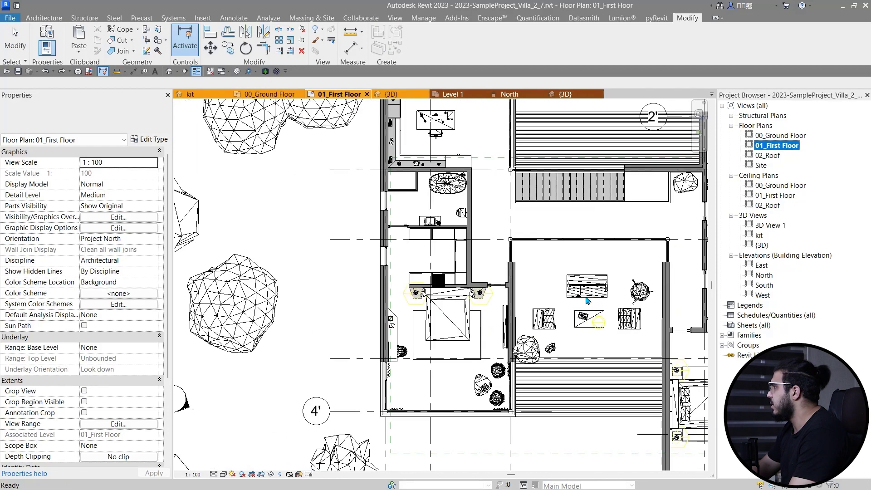
middle_click_drag(439, 358, 381, 325)
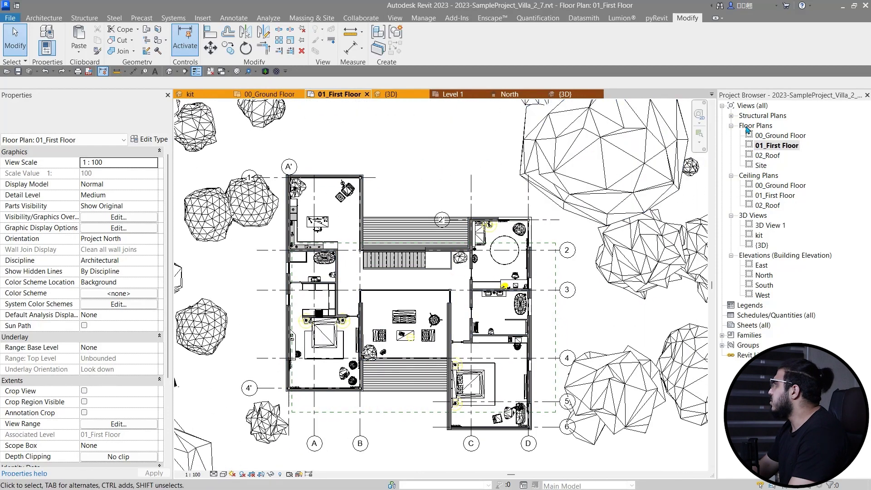
double_click(773, 136)
scroll(424, 256, "down", 4)
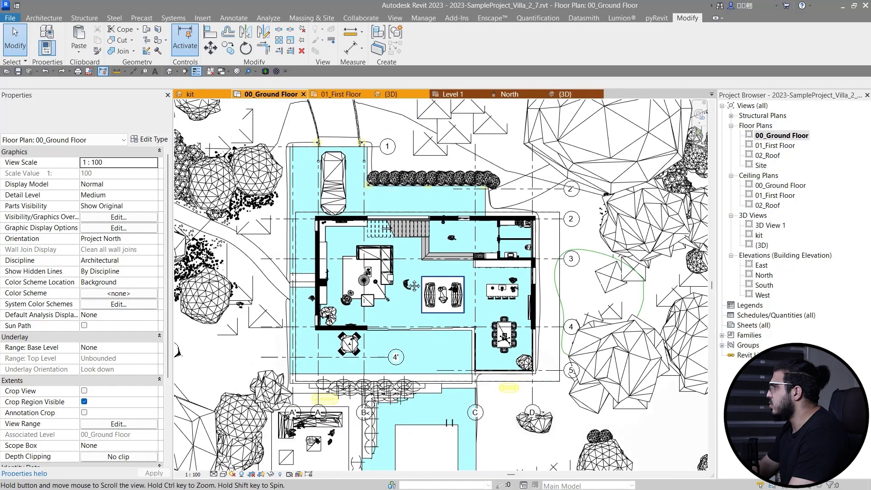
scroll(439, 300, "up", 1)
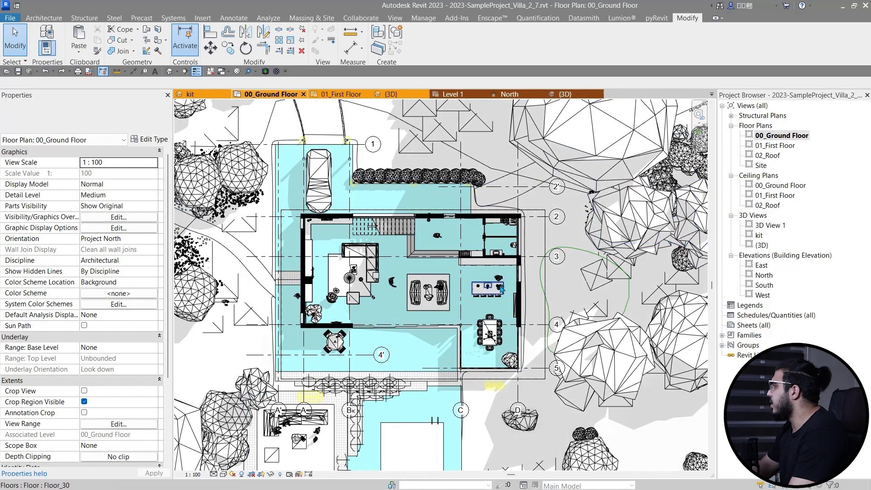
scroll(473, 288, "up", 2)
middle_click_drag(335, 333, 403, 312)
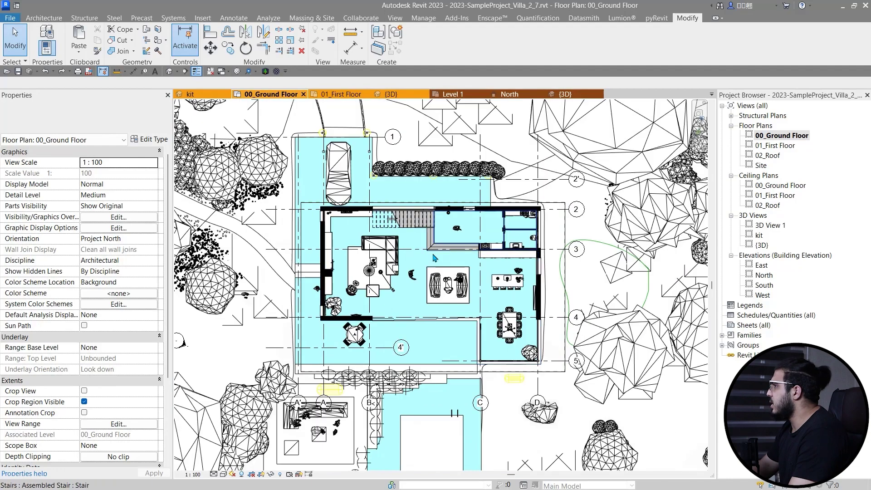
scroll(434, 257, "up", 2)
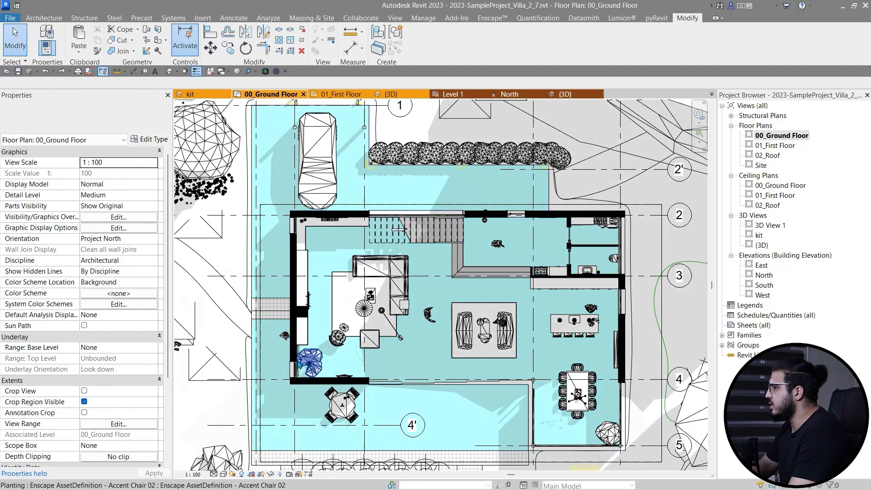
- Create a view template named "tat plan" from the current 00_Ground Floor view, keeping its properties as set
left_click(395, 18)
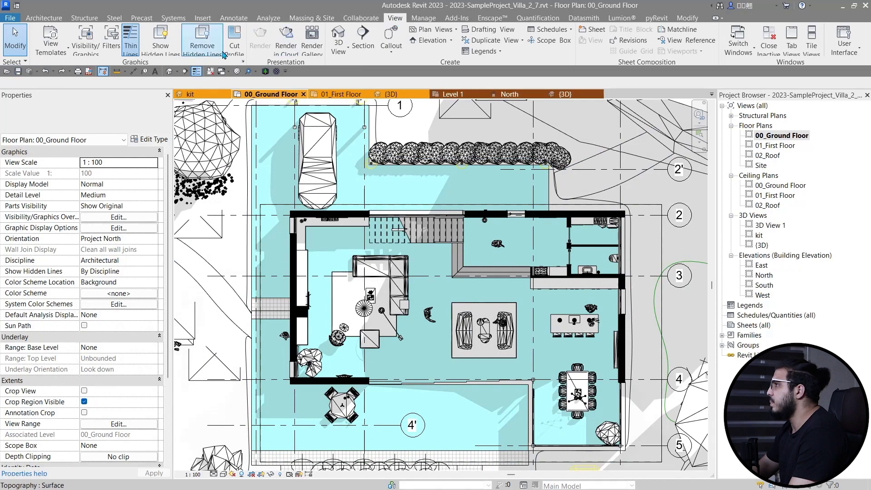
left_click(50, 46)
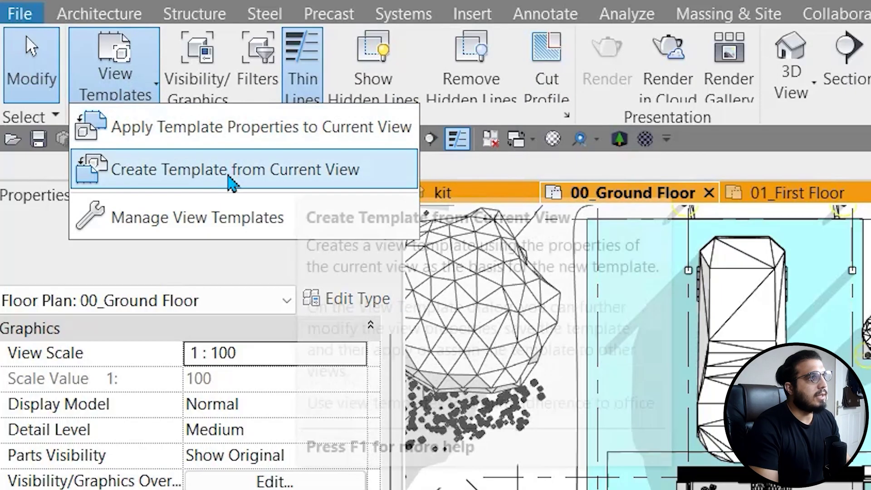
left_click(229, 175)
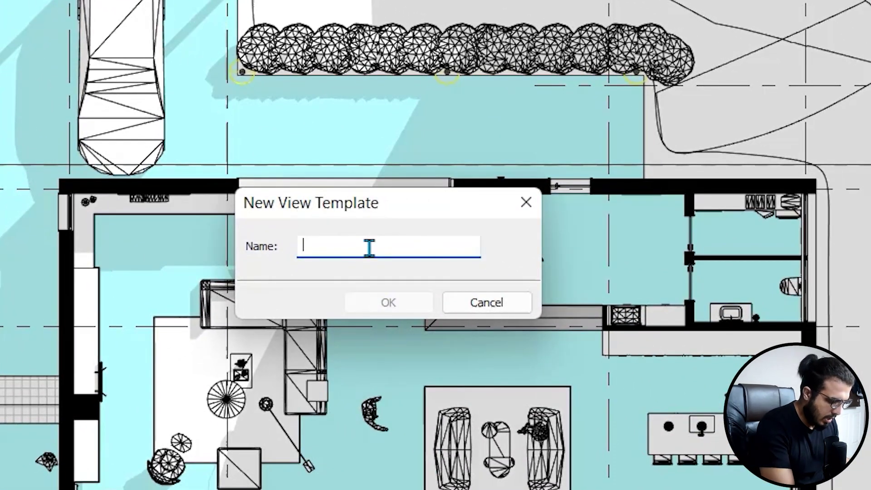
key("Return")
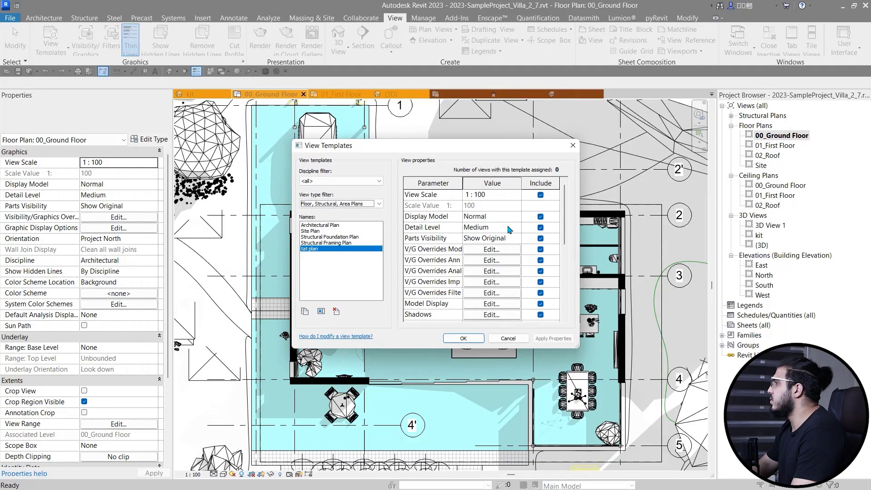
left_click(481, 340)
- Open the 01_First Floor plan and assign the "tat plan" view template to it
scroll(407, 171, "up", 3)
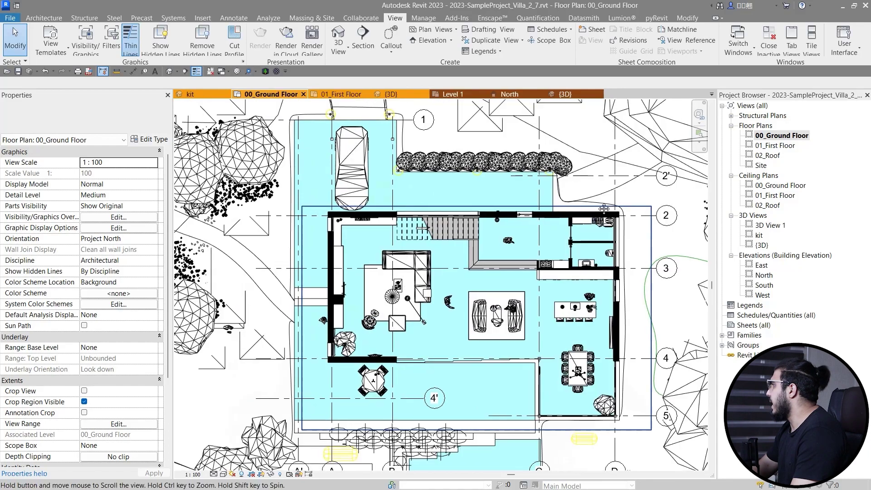
scroll(288, 297, "up", 3)
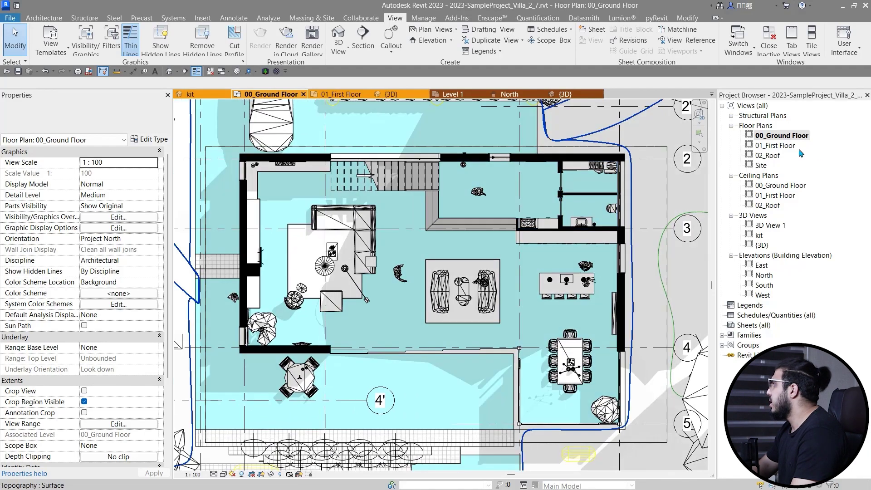
double_click(787, 146)
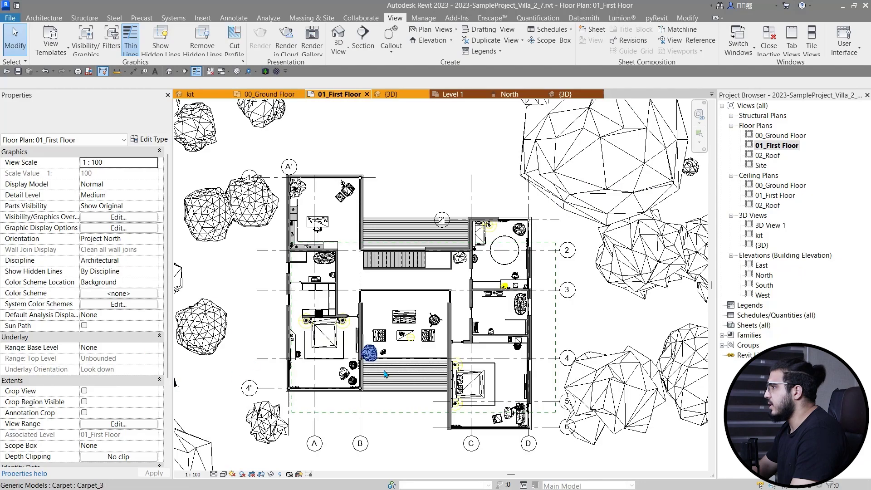
scroll(134, 351, "down", 4)
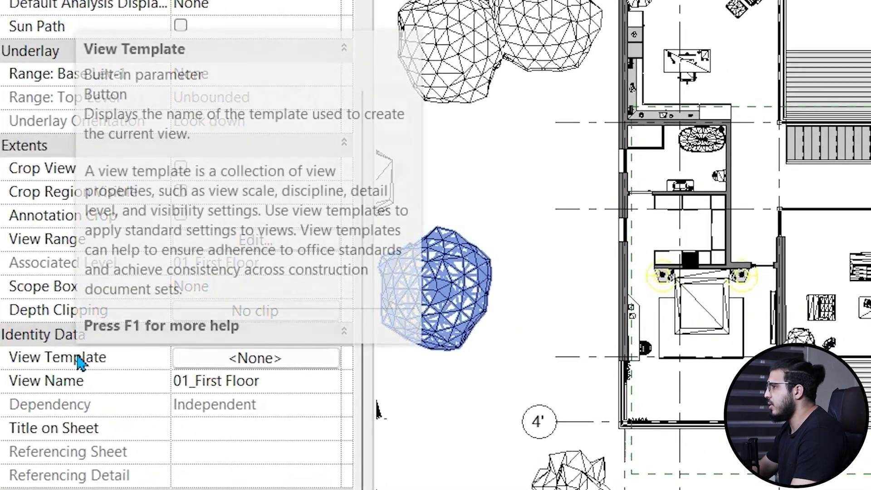
left_click(222, 367)
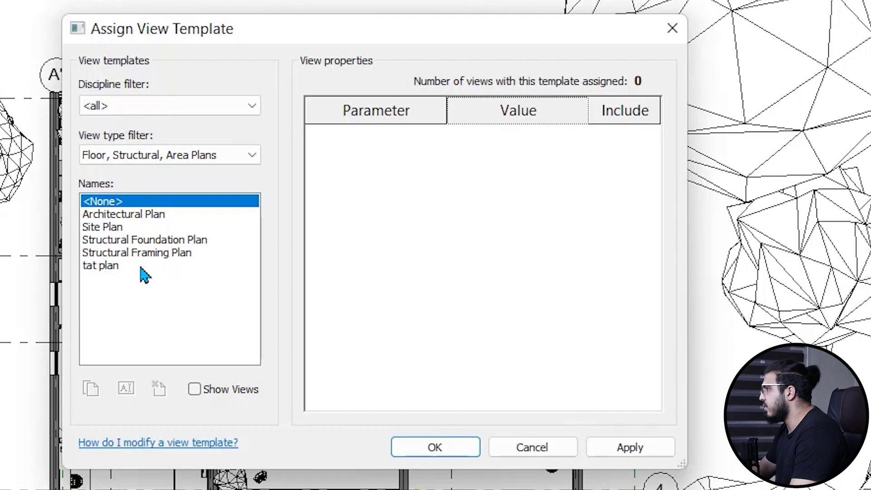
left_click(141, 268)
left_click(444, 450)
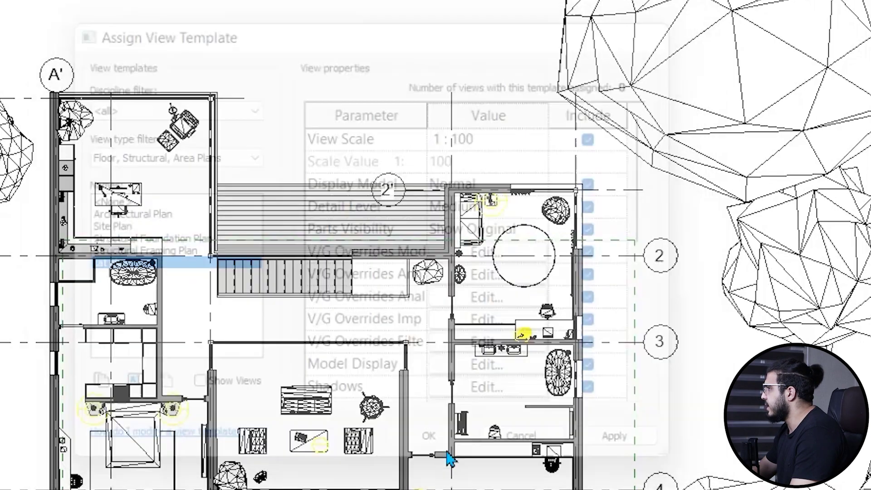